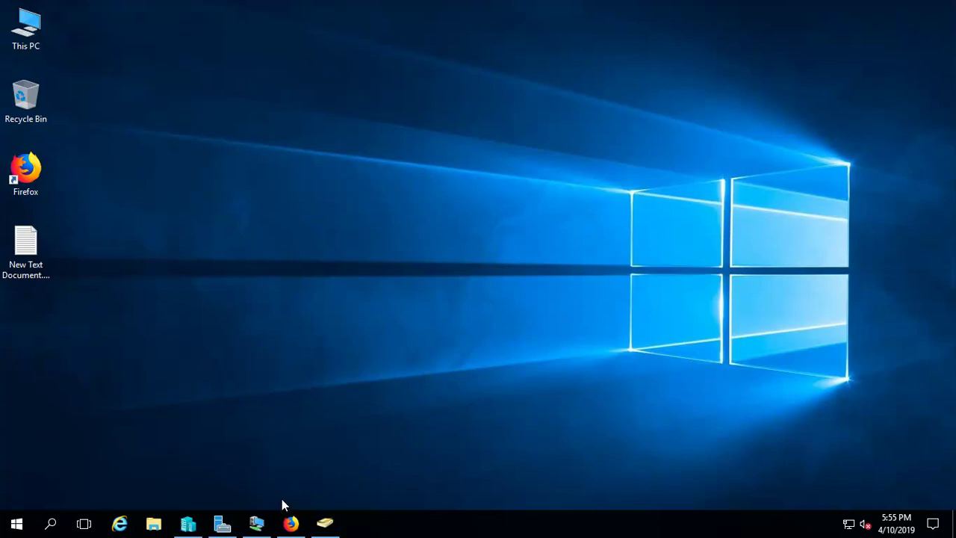
# In Active Directory Users and Computers, inspect the Customerservice account and SalesTeamMembers group in Sales.
pyautogui.click(325, 523)
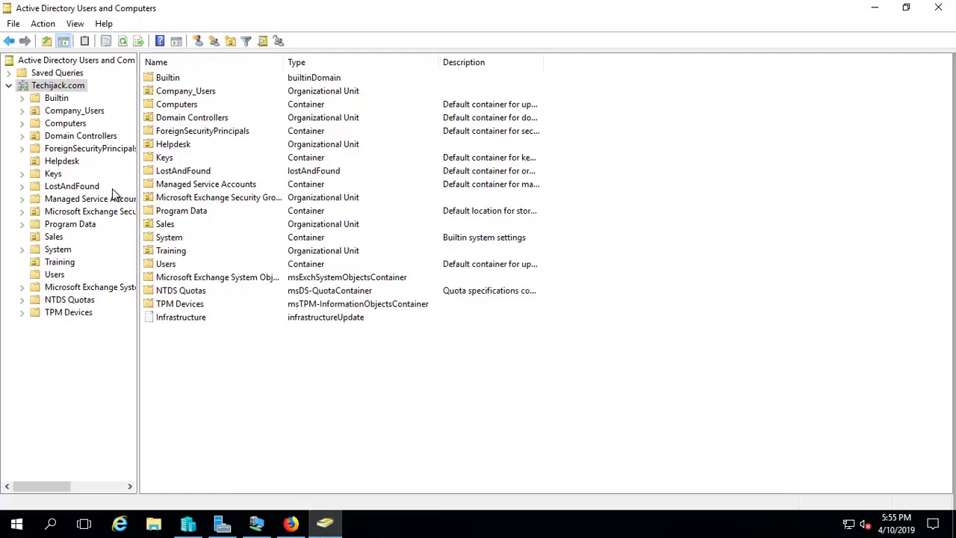
pyautogui.click(53, 237)
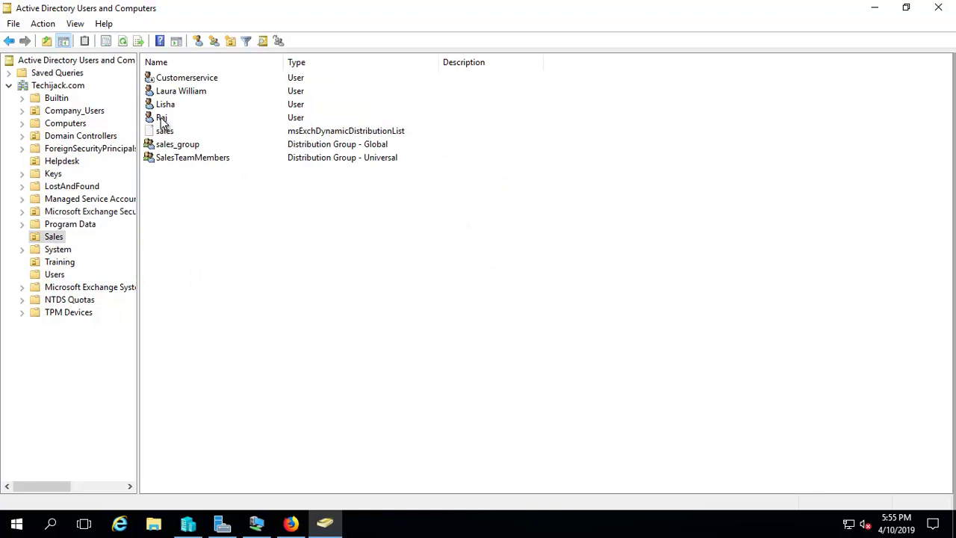
pyautogui.click(180, 83)
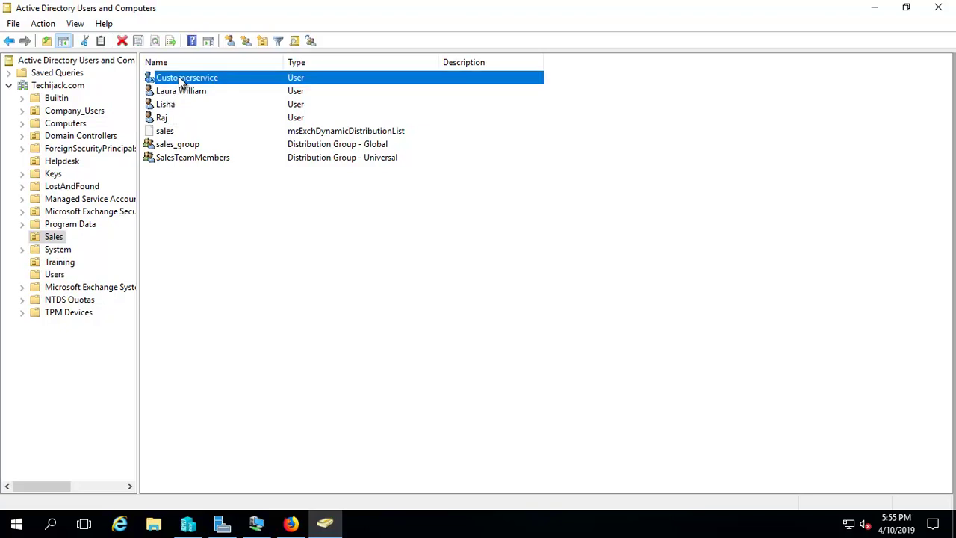
pyautogui.click(173, 160)
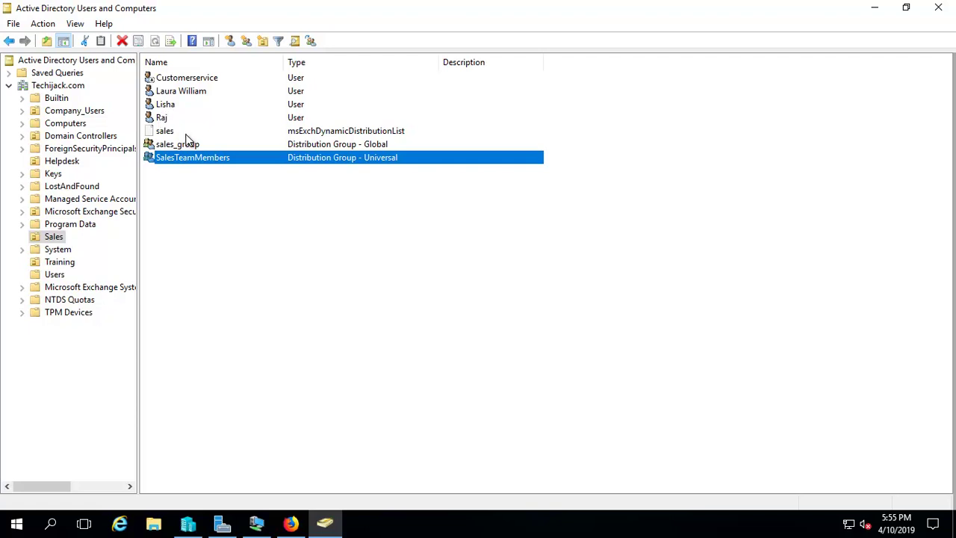
# Review the Company_Users accounts, return to Sales, then bring up Firefox's Outlook sign-in page.
pyautogui.click(79, 114)
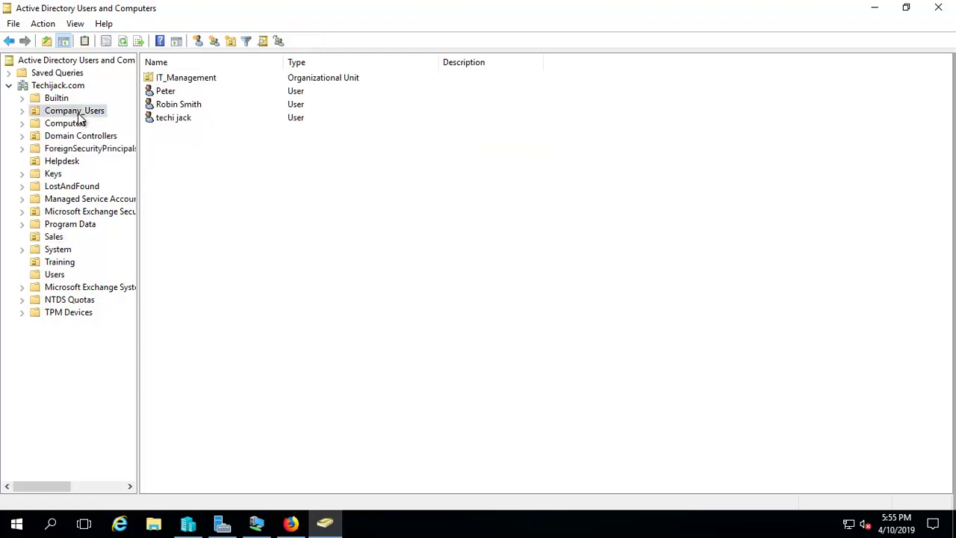
pyautogui.click(158, 120)
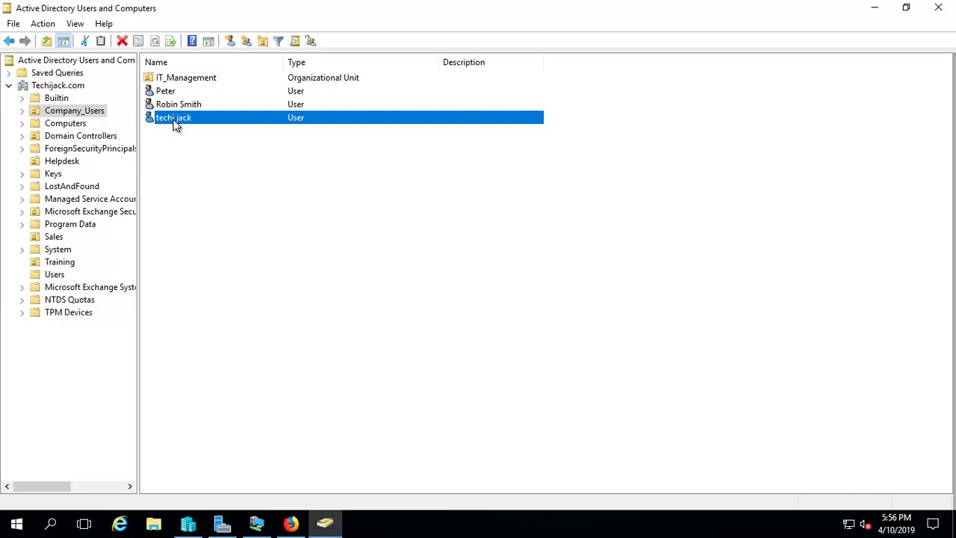
pyautogui.click(54, 239)
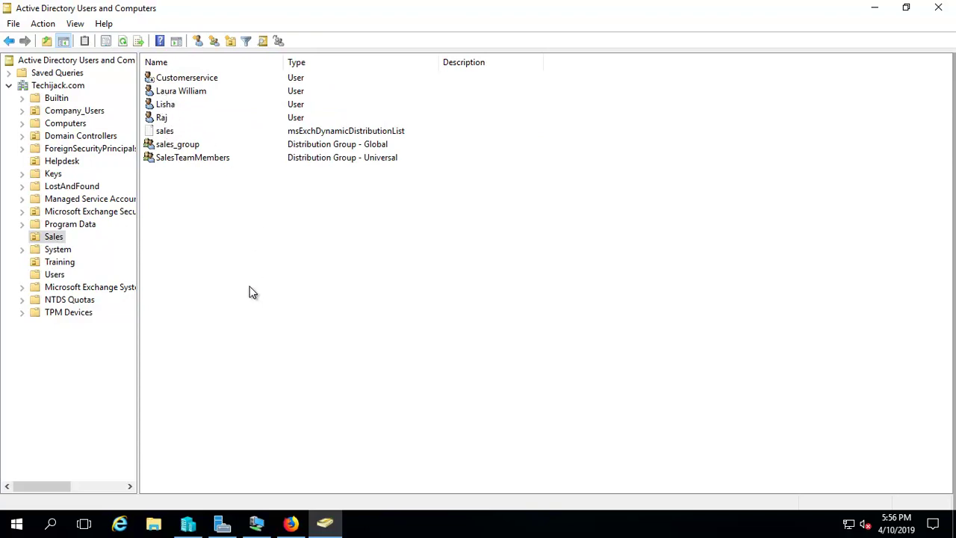
pyautogui.click(291, 525)
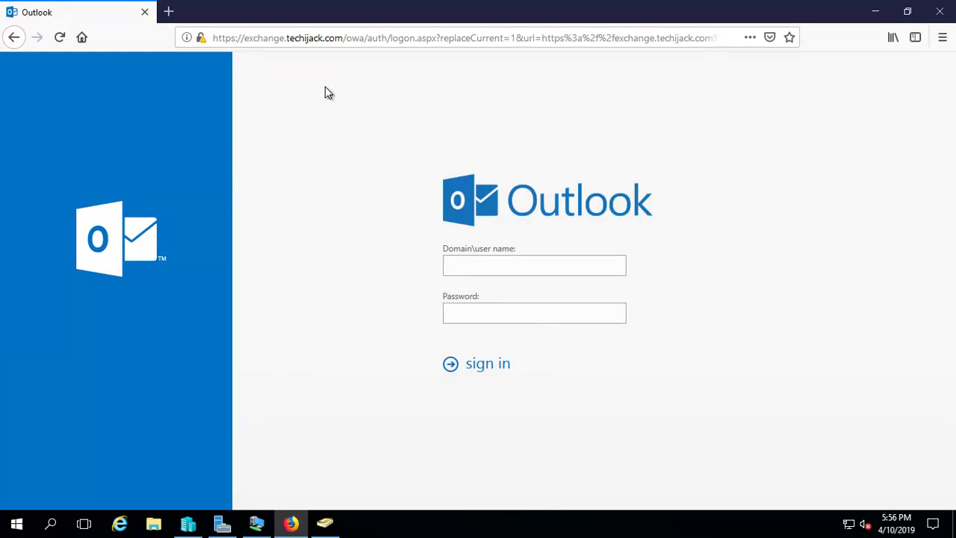
# Sign in with the Sales test user's credentials, declining Firefox's offer to save the login.
pyautogui.click(314, 37)
pyautogui.click(338, 207)
pyautogui.write('••••')
pyautogui.press('Return')
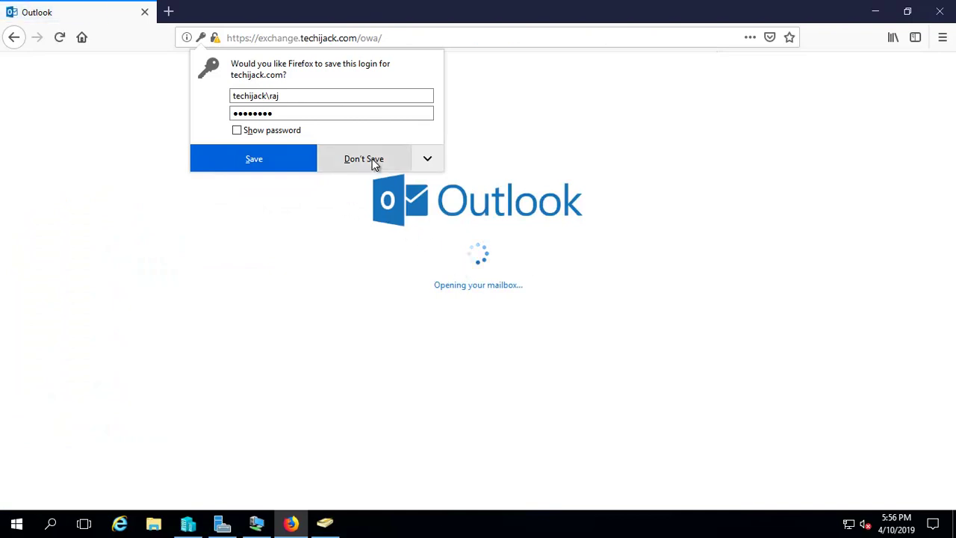
pyautogui.click(374, 161)
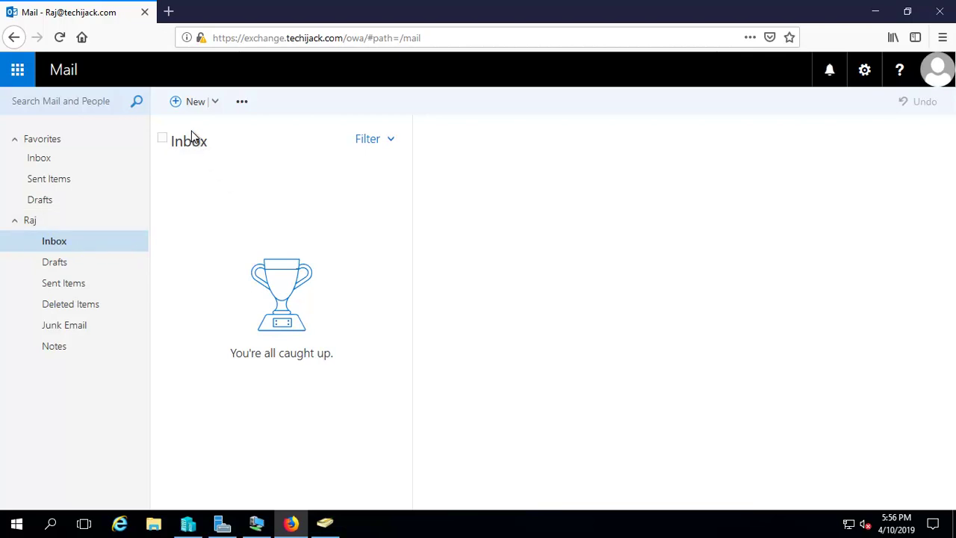
# Start a new email addressed to the user's own mailbox, resolved through the directory.
pyautogui.click(214, 104)
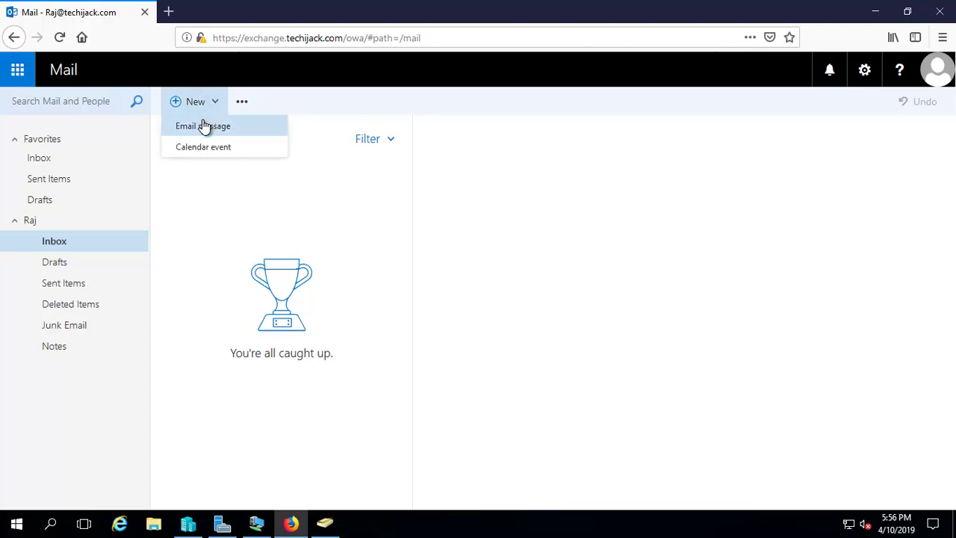
pyautogui.click(198, 132)
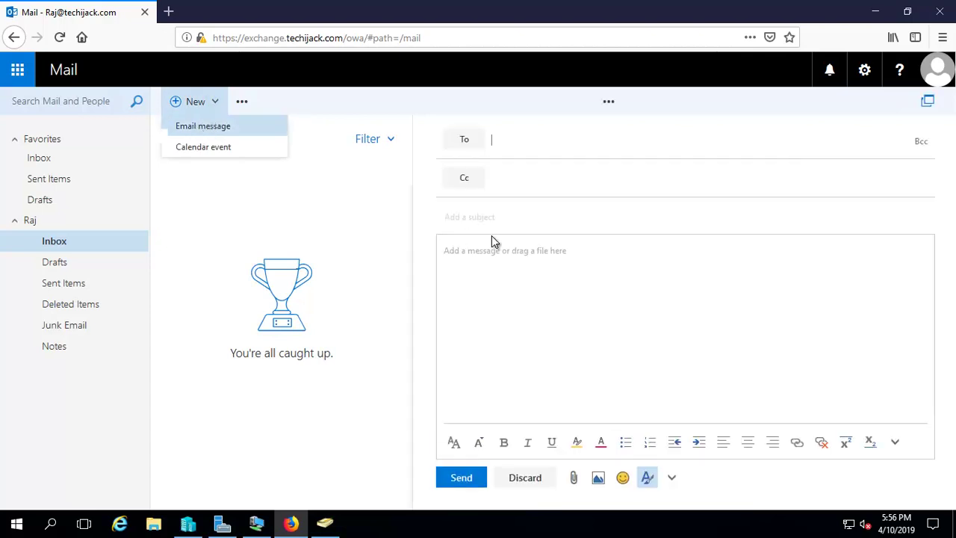
pyautogui.write('raj')
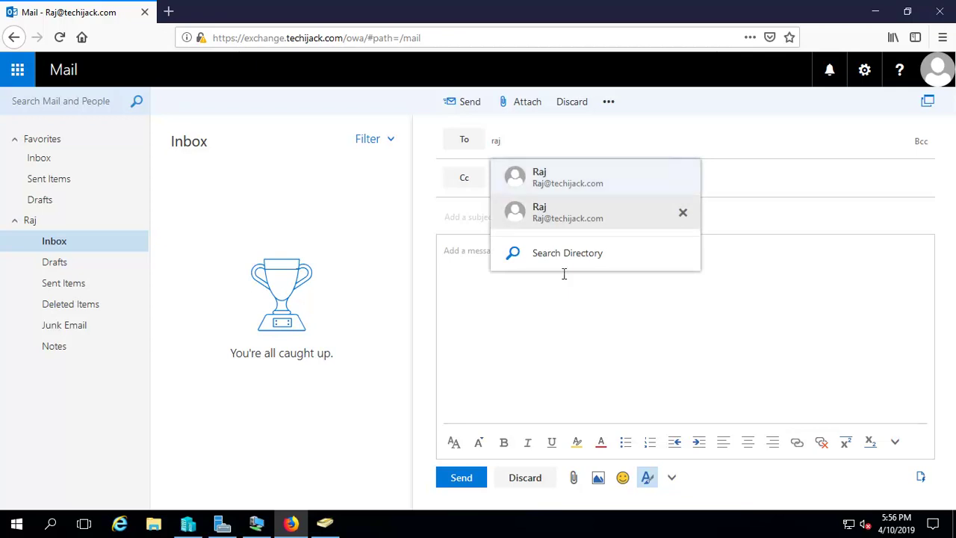
pyautogui.click(557, 259)
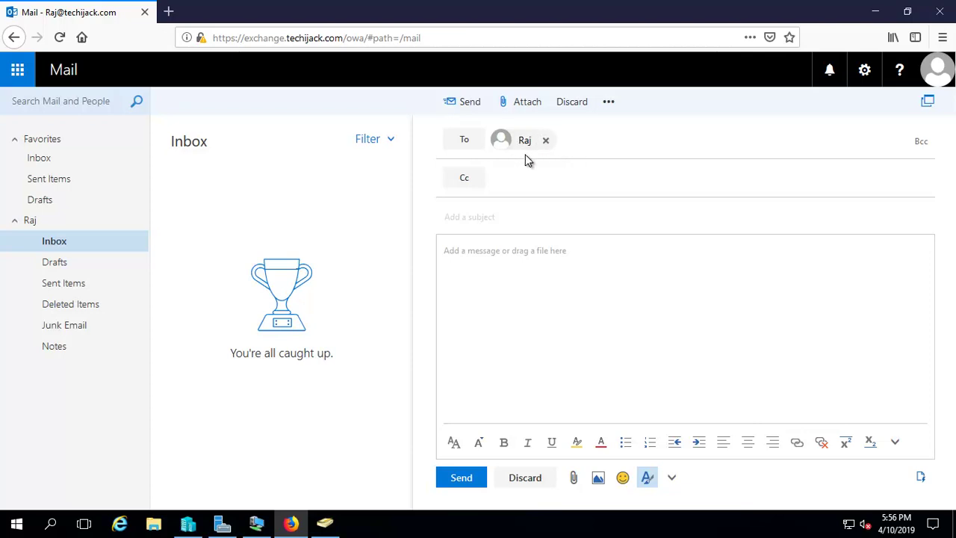
# Enter 'selftest mail' as the subject and copy it into the message body.
pyautogui.click(486, 219)
pyautogui.write('te')
pyautogui.write('st mail')
pyautogui.write('self')
pyautogui.hotkey('ctrl', 'a')
pyautogui.hotkey('ctrl', 'c')
pyautogui.click(480, 269)
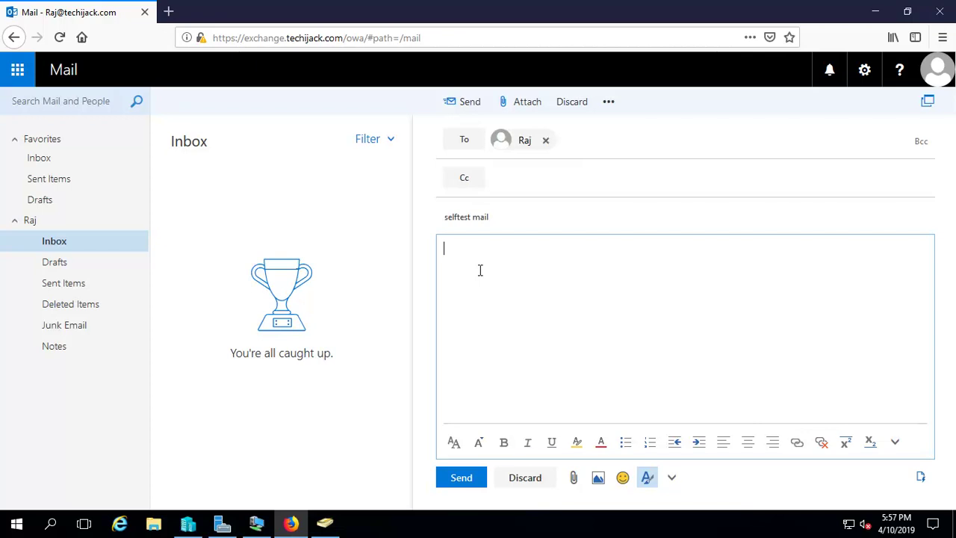
pyautogui.hotkey('ctrl', 'v')
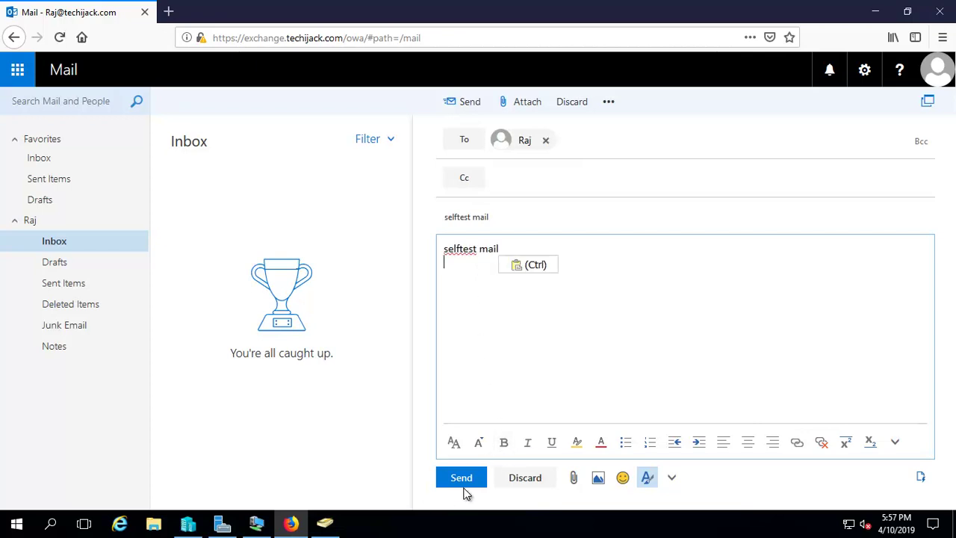
# Send the self-test message and open the arrived 'selftest mail' in the Inbox.
pyautogui.click(461, 480)
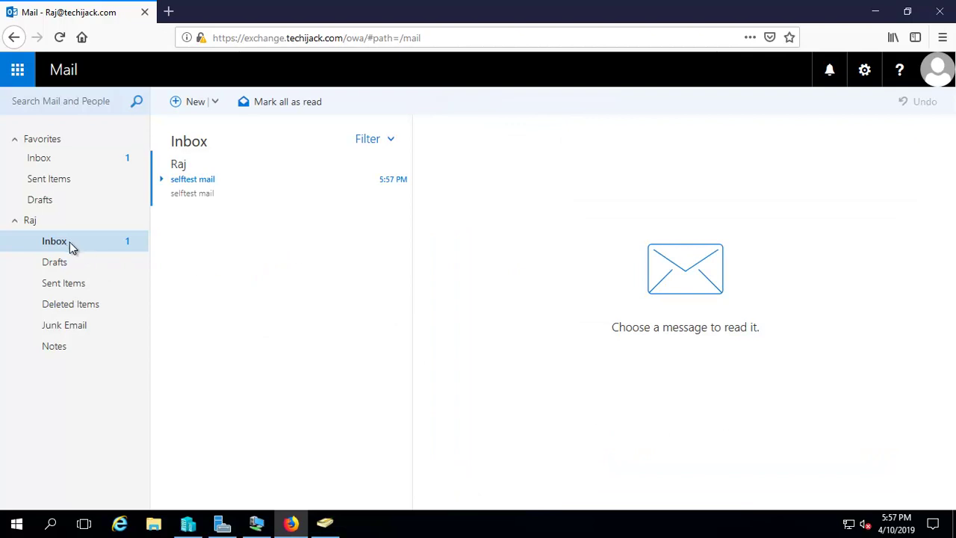
pyautogui.click(213, 183)
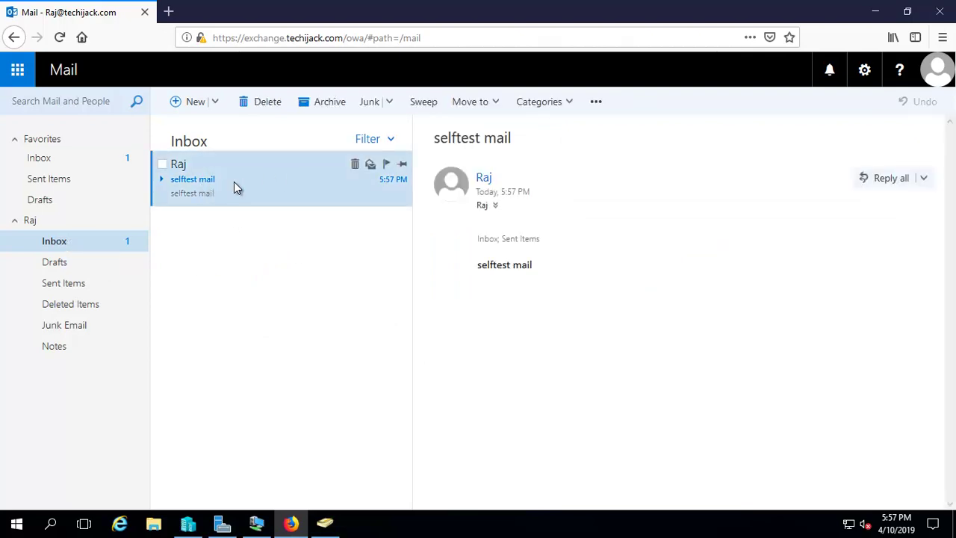
pyautogui.click(215, 104)
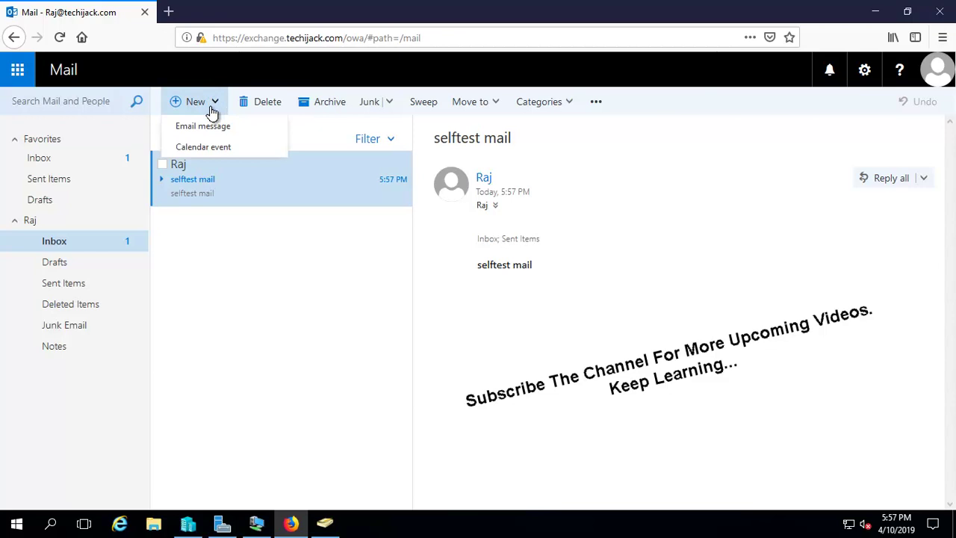
pyautogui.click(334, 526)
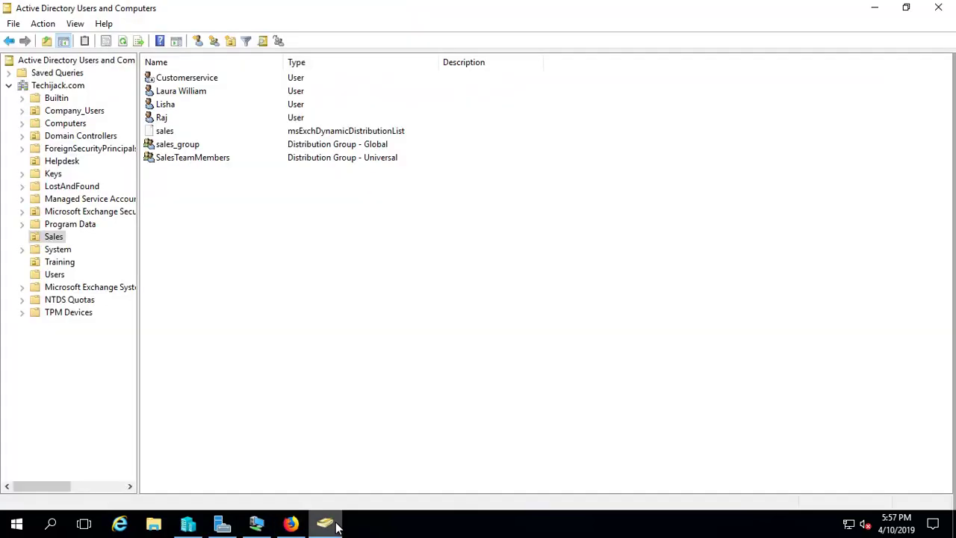
pyautogui.click(336, 527)
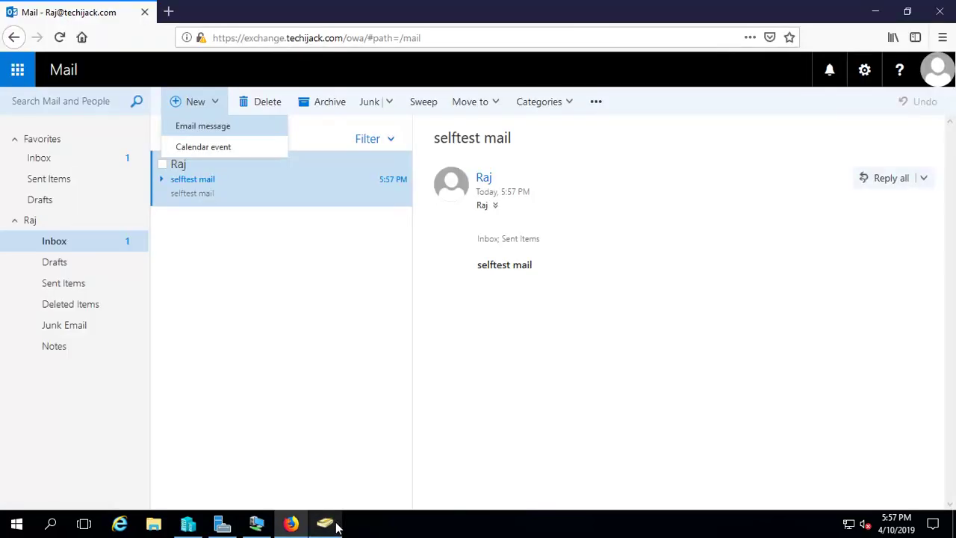
# Start a new email and add both test recipients from the directory search.
pyautogui.click(203, 127)
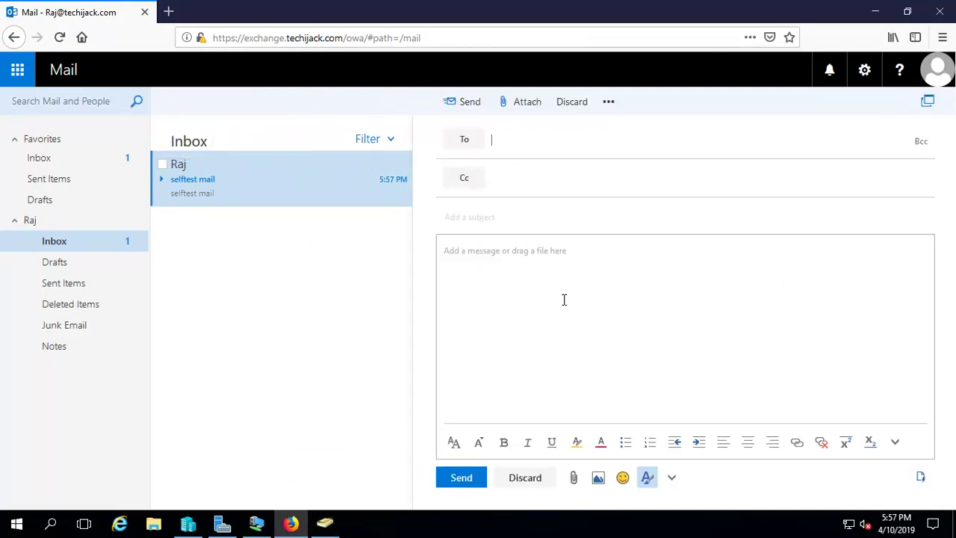
pyautogui.write('lish')
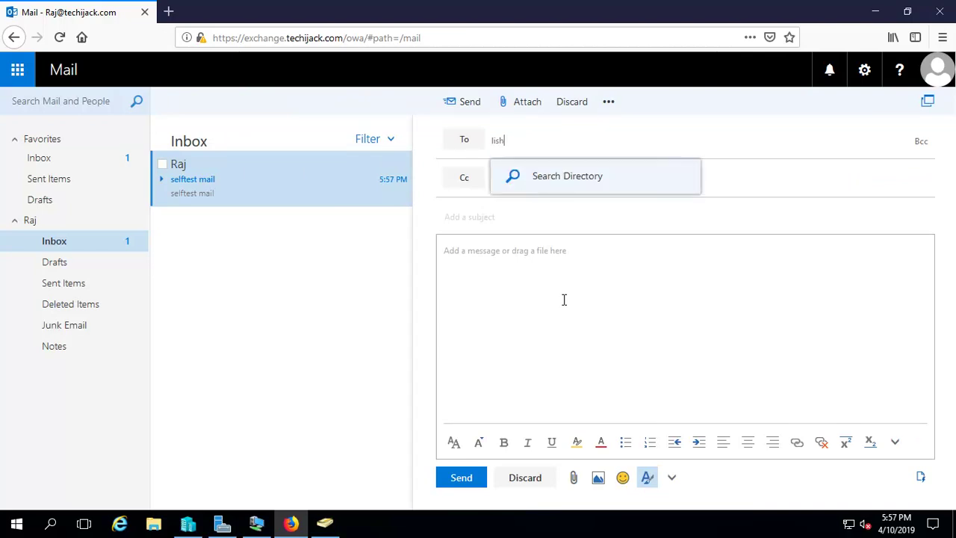
pyautogui.write('a')
pyautogui.click(551, 183)
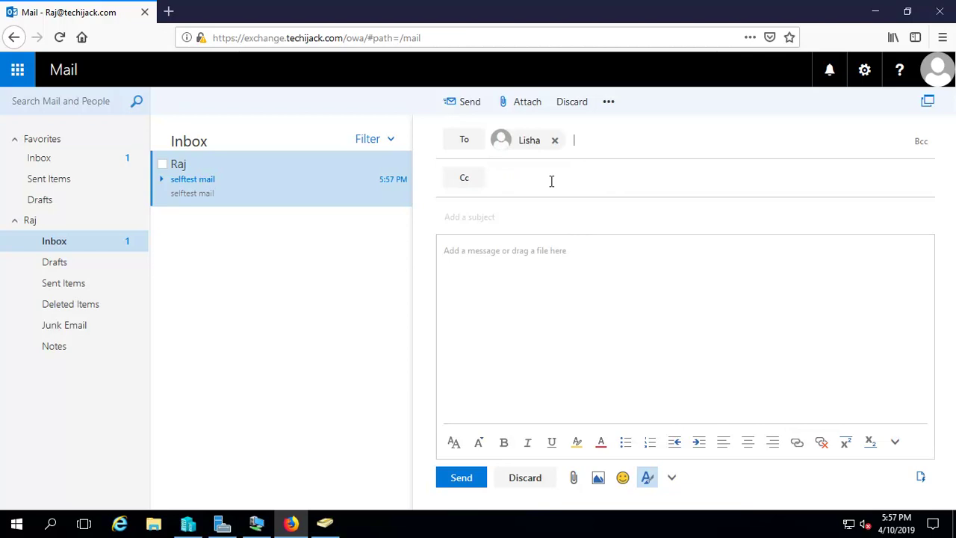
pyautogui.write('la')
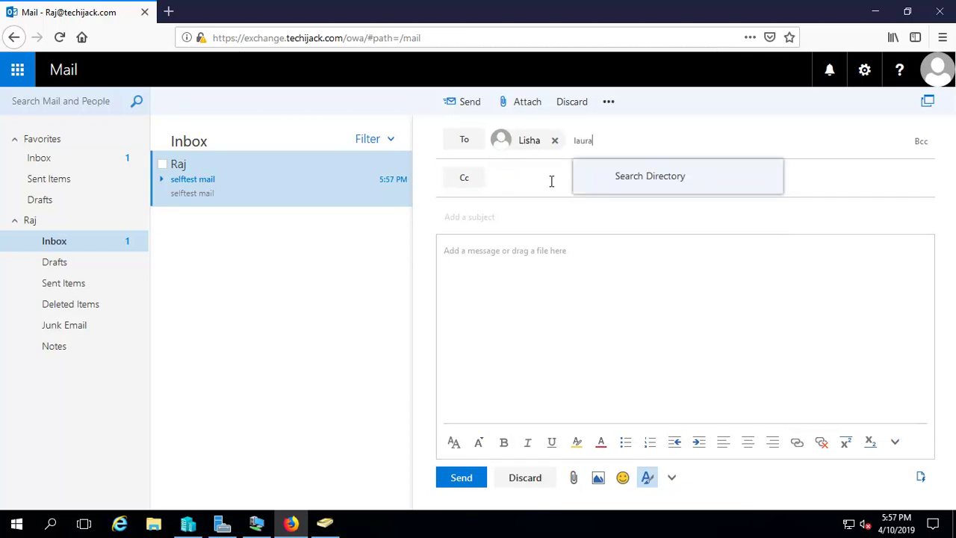
pyautogui.write('ura')
pyautogui.click(655, 180)
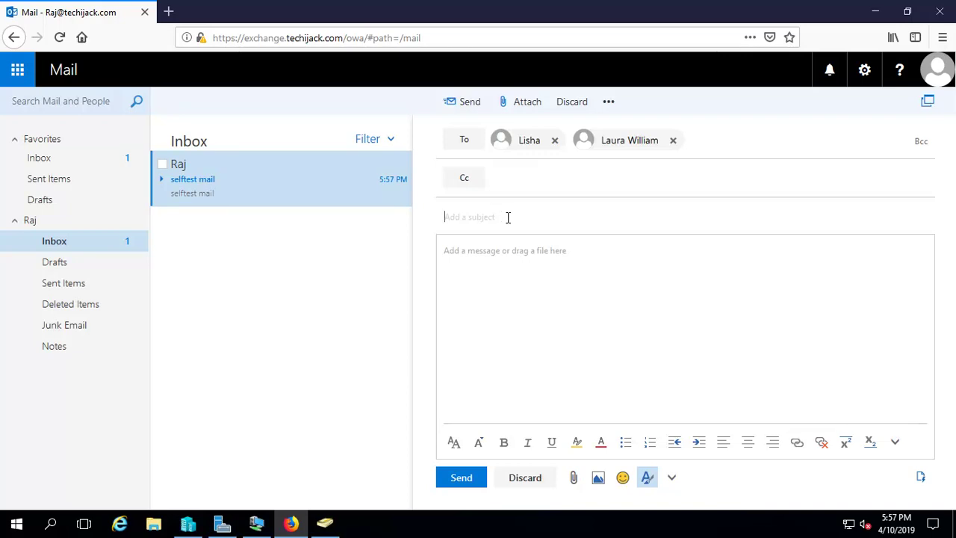
# Use 'Hi, this is a test email' as subject and body, then send it.
pyautogui.write('Hi, this is a test email')
pyautogui.hotkey('ctrl', 'a')
pyautogui.press('Right')
pyautogui.hotkey('ctrl', 'v')
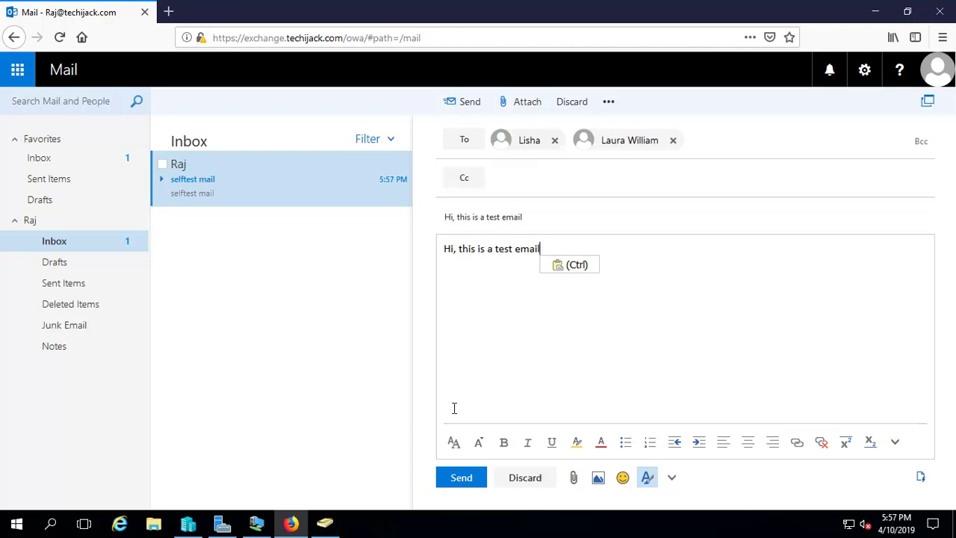
pyautogui.click(461, 484)
pyautogui.click(59, 288)
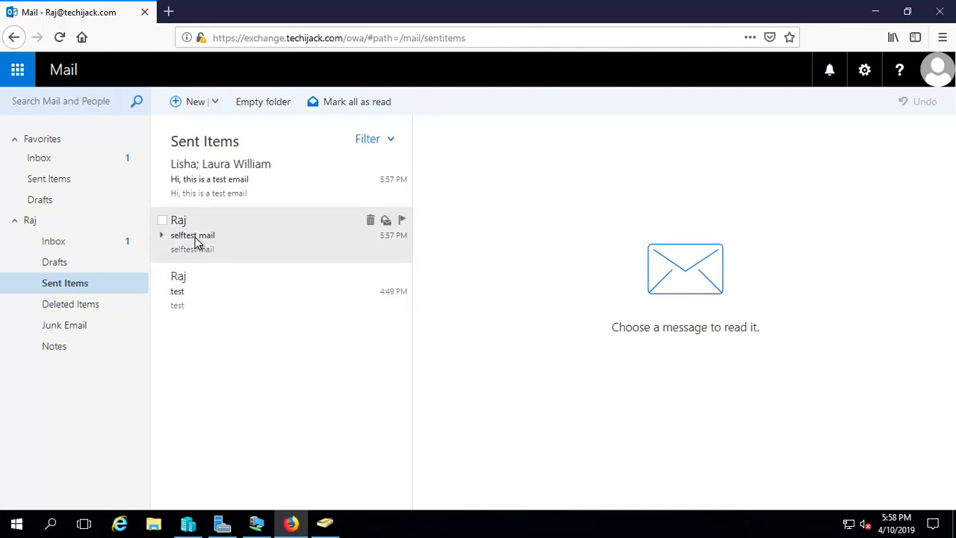
# Open the sent 'Hi, this is a test email' in Sent Items to check both recipients.
pyautogui.click(202, 177)
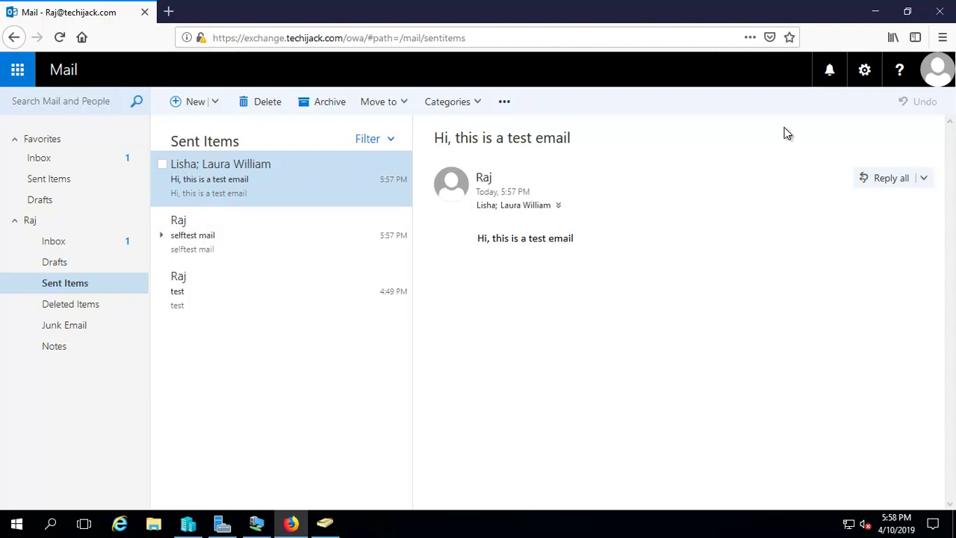
# Sign out and sign in as the first recipient, declining to save the login.
pyautogui.click(936, 71)
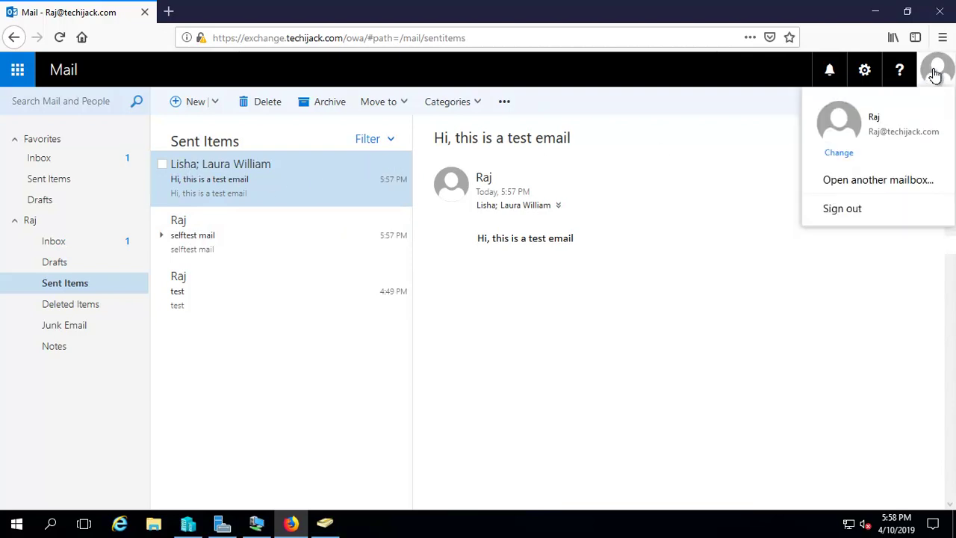
pyautogui.click(841, 209)
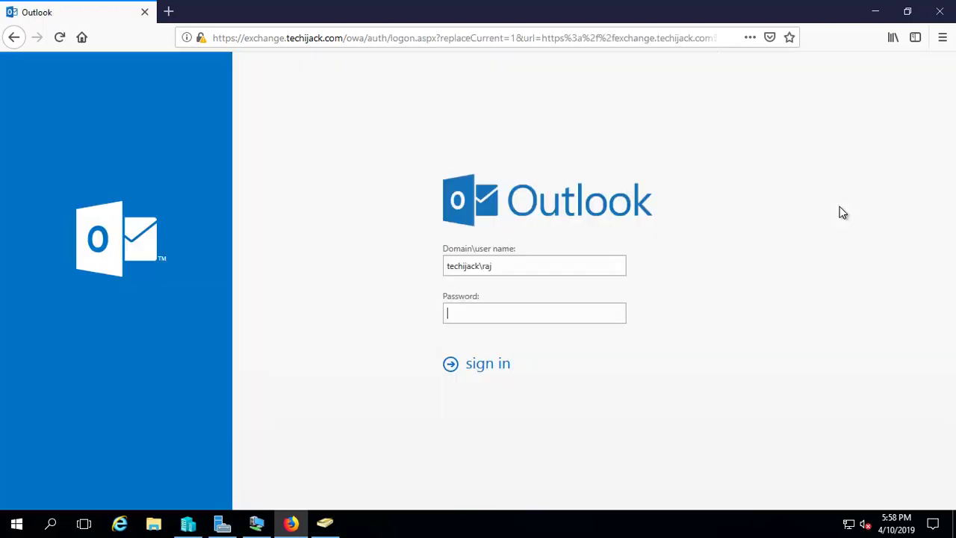
pyautogui.click(512, 267)
pyautogui.write('techijack\\lish')
pyautogui.press('Return')
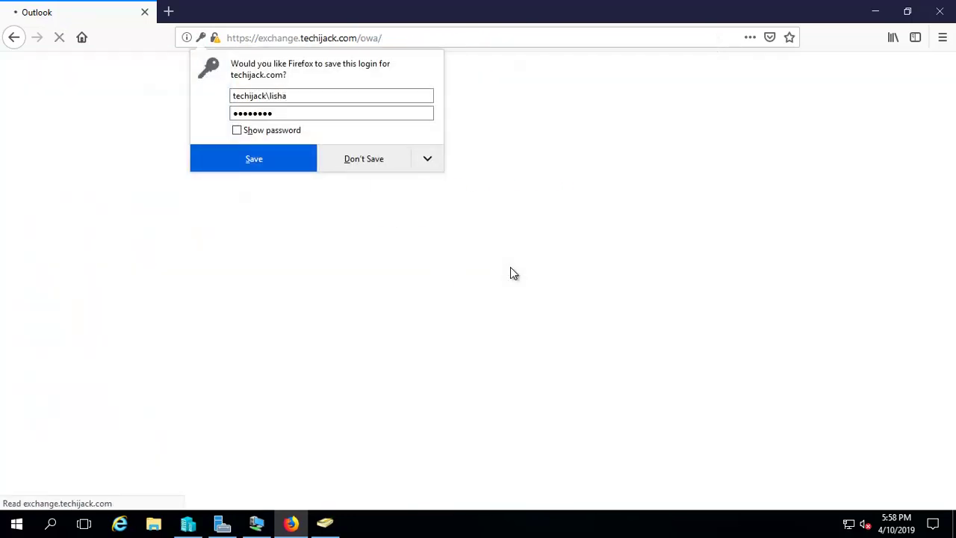
pyautogui.click(344, 160)
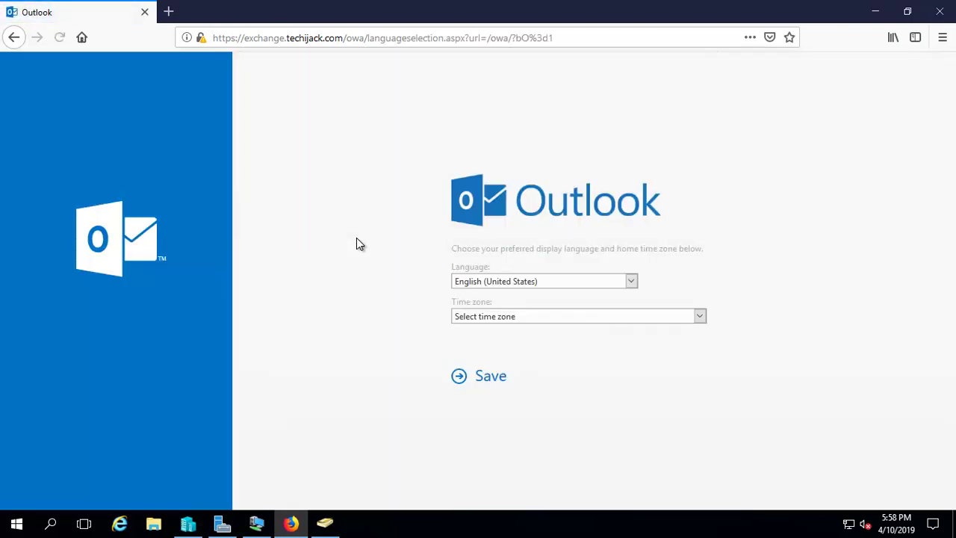
# Choose time zone (UTC+05:30) Chennai, Kolkata, Mumbai, New Delhi and save the settings.
pyautogui.click(565, 319)
pyautogui.click(724, 81)
pyautogui.click(611, 317)
pyautogui.scroll(-15, 646, 228)
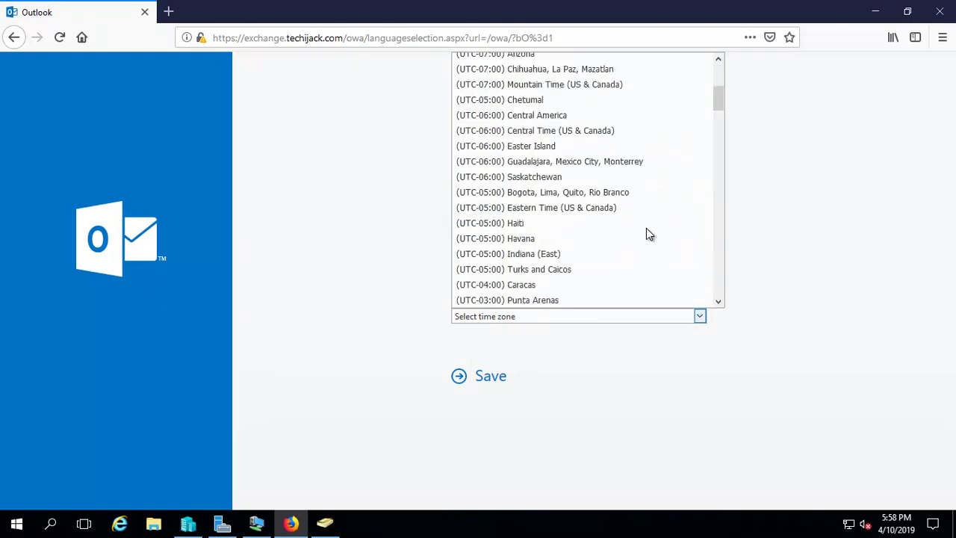
pyautogui.scroll(-10, 626, 241)
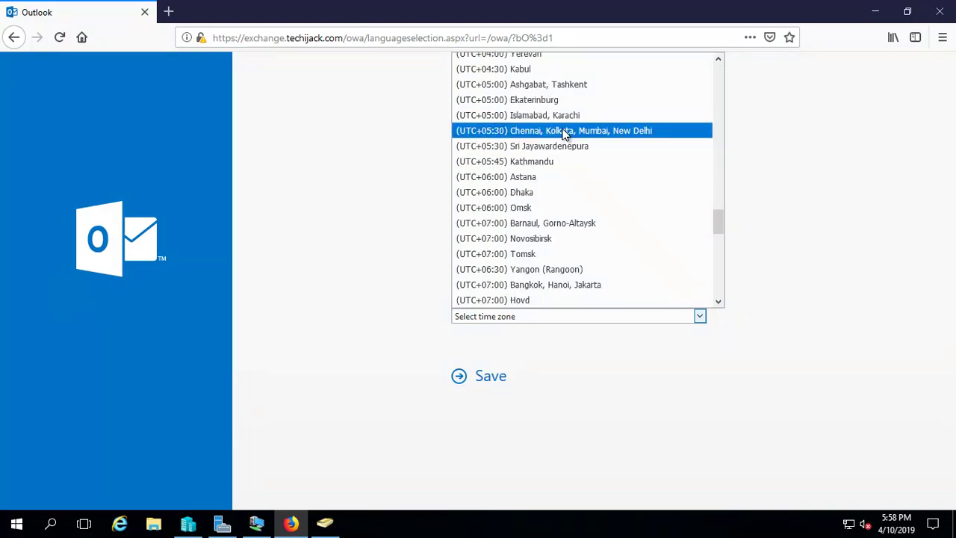
pyautogui.click(566, 130)
pyautogui.click(465, 385)
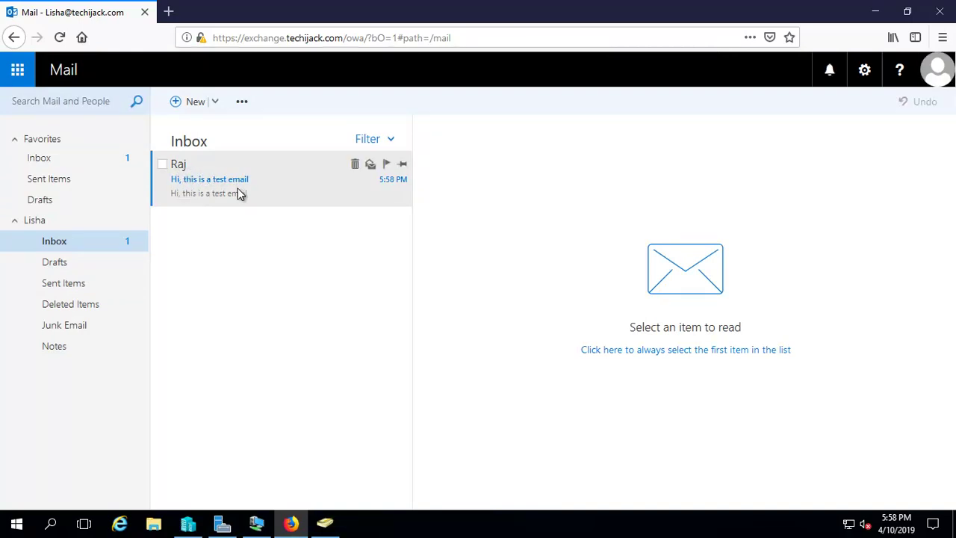
# Open the received 'Hi, this is a test email' and bring up the account menu.
pyautogui.click(237, 190)
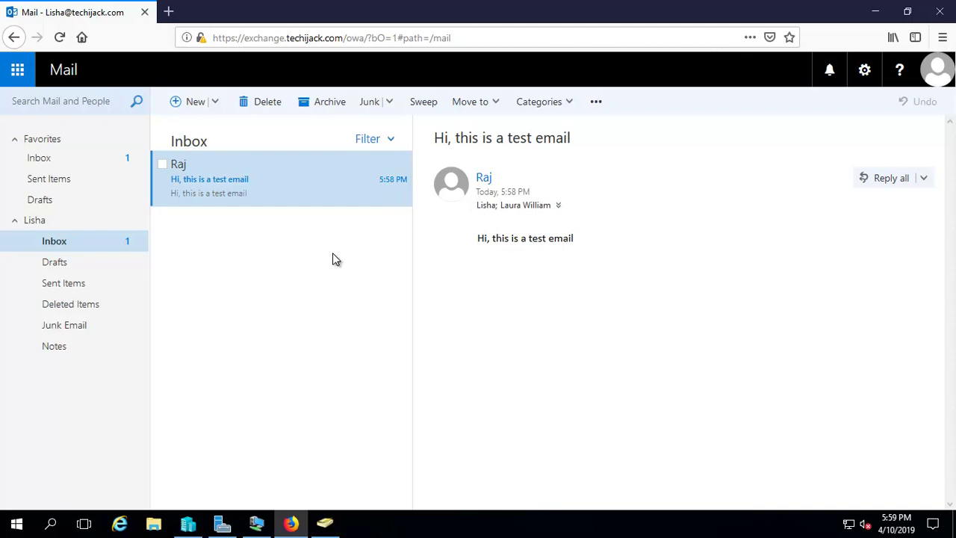
pyautogui.click(936, 85)
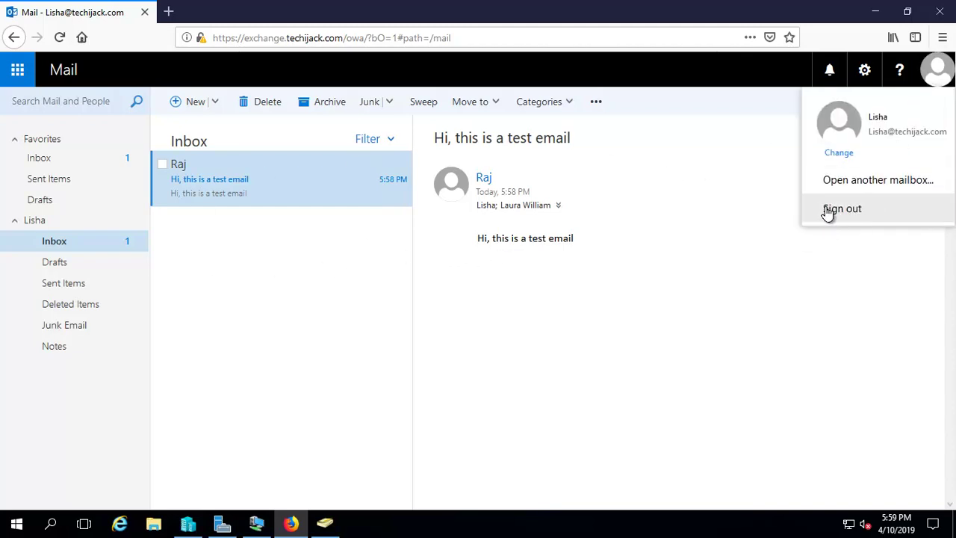
# Sign out and sign in as the second recipient, declining to save the login.
pyautogui.click(829, 209)
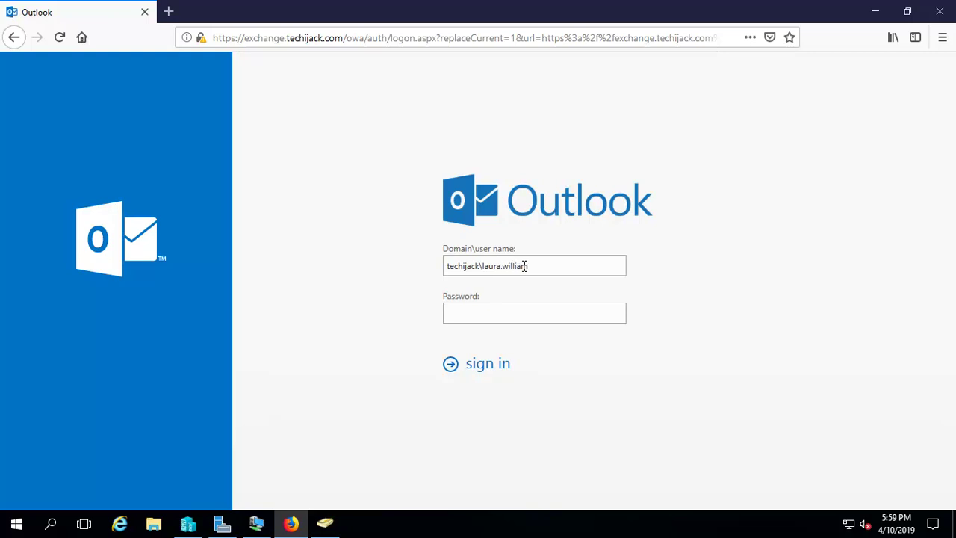
pyautogui.write('•••••')
pyautogui.press('Return')
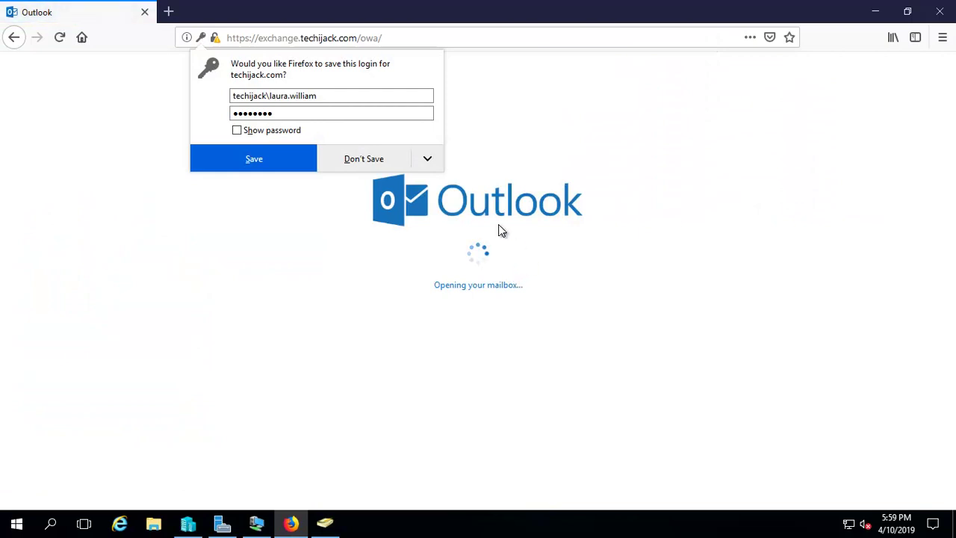
pyautogui.click(359, 160)
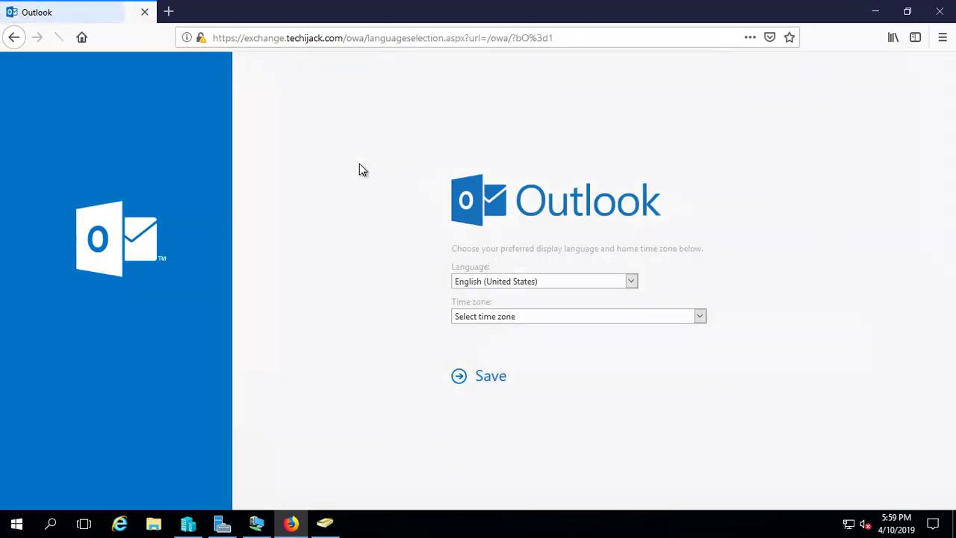
# Select the (UTC+05:30) Chennai, Kolkata, Mumbai, New Delhi time zone and save.
pyautogui.click(585, 319)
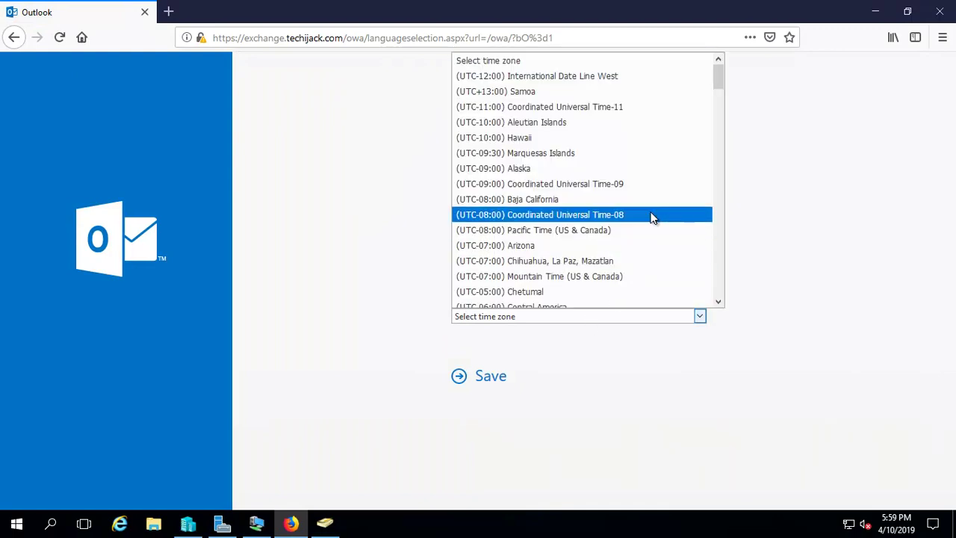
pyautogui.scroll(-6, 651, 217)
pyautogui.scroll(-9, 651, 216)
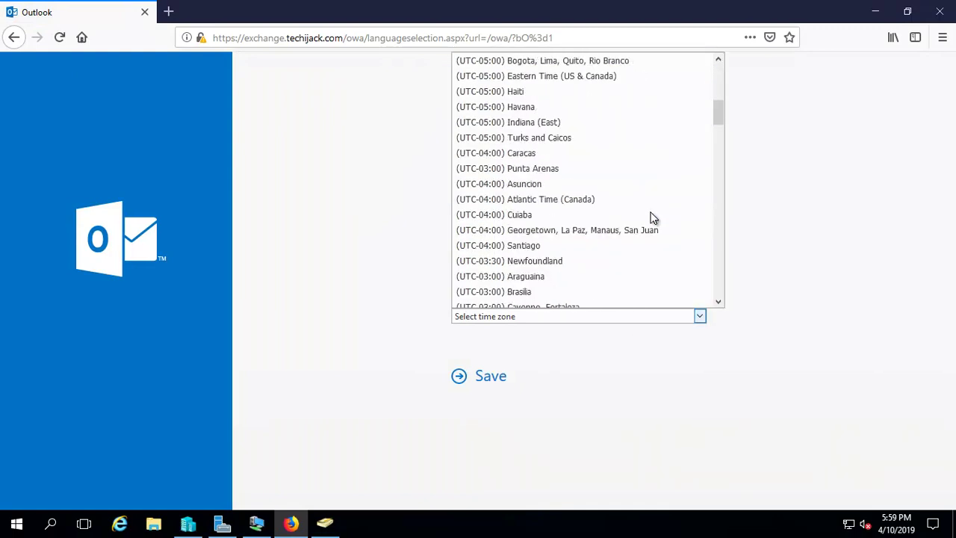
pyautogui.scroll(-9, 651, 217)
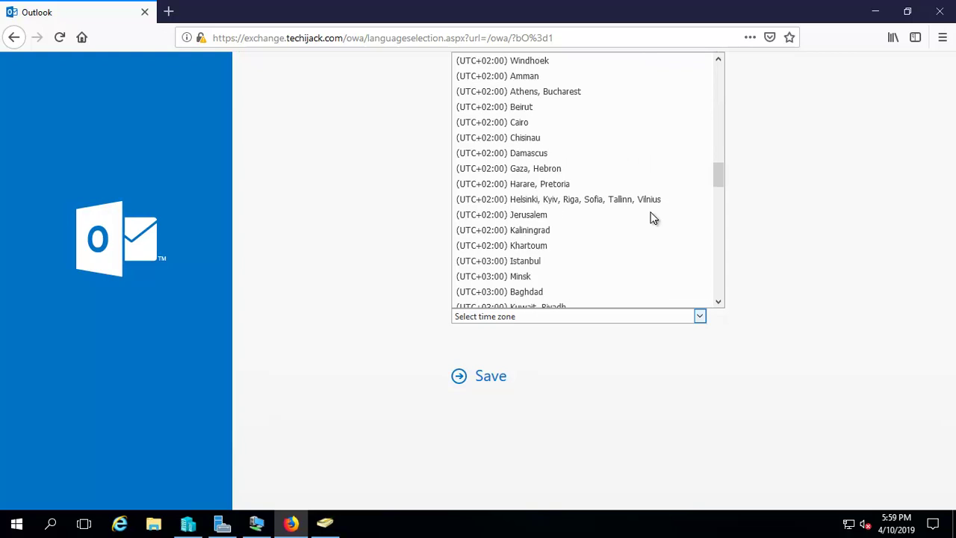
pyautogui.scroll(-1, 650, 216)
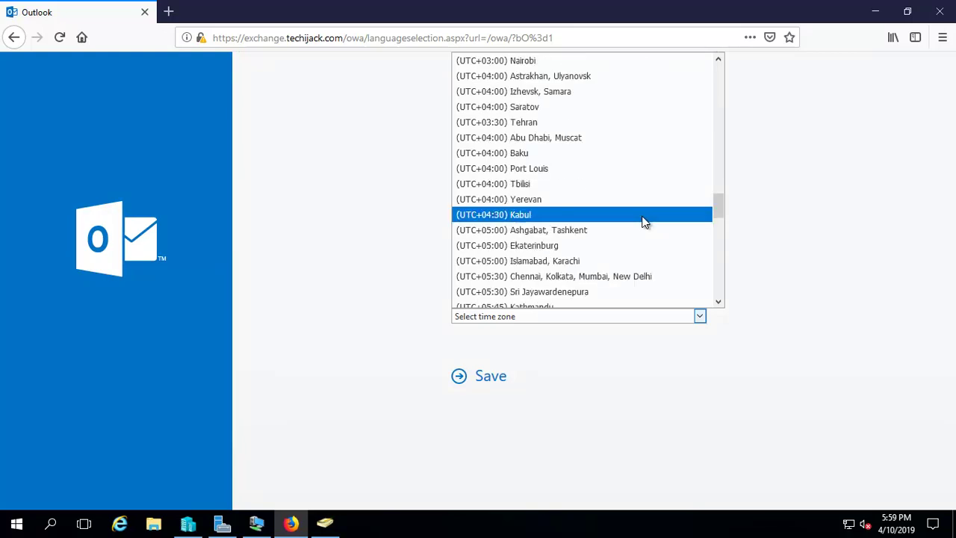
pyautogui.click(589, 274)
pyautogui.click(464, 380)
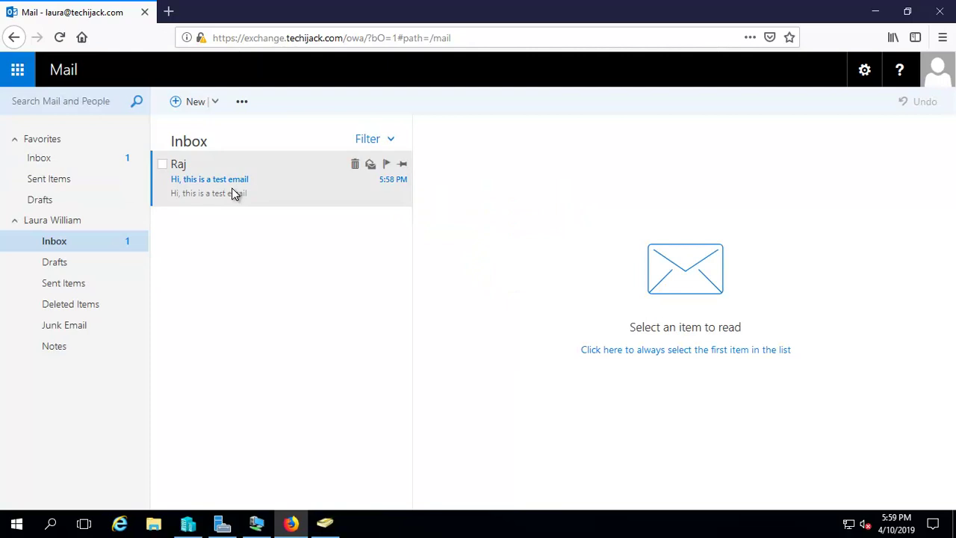
# Open the received test email, then start a new email addressed to techi.jack.
pyautogui.click(283, 196)
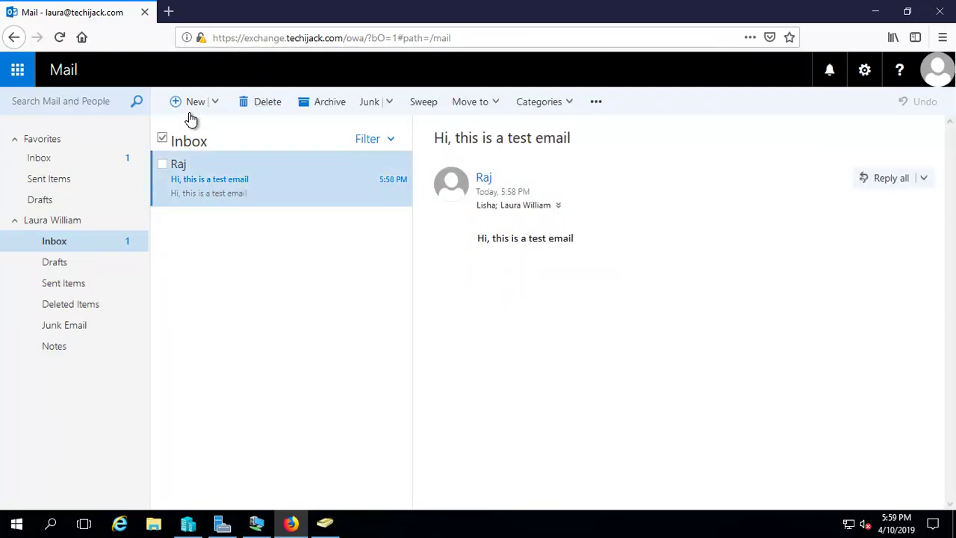
pyautogui.click(214, 105)
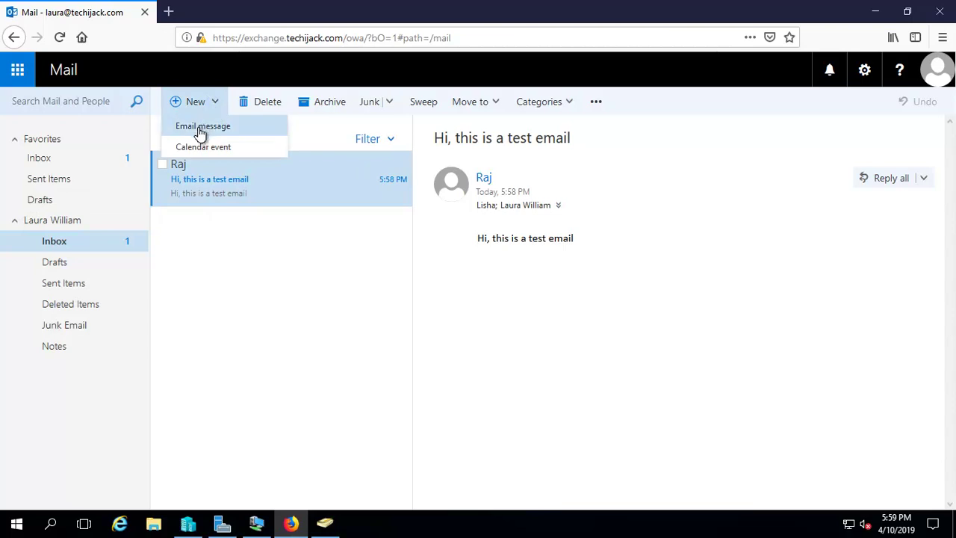
pyautogui.click(201, 127)
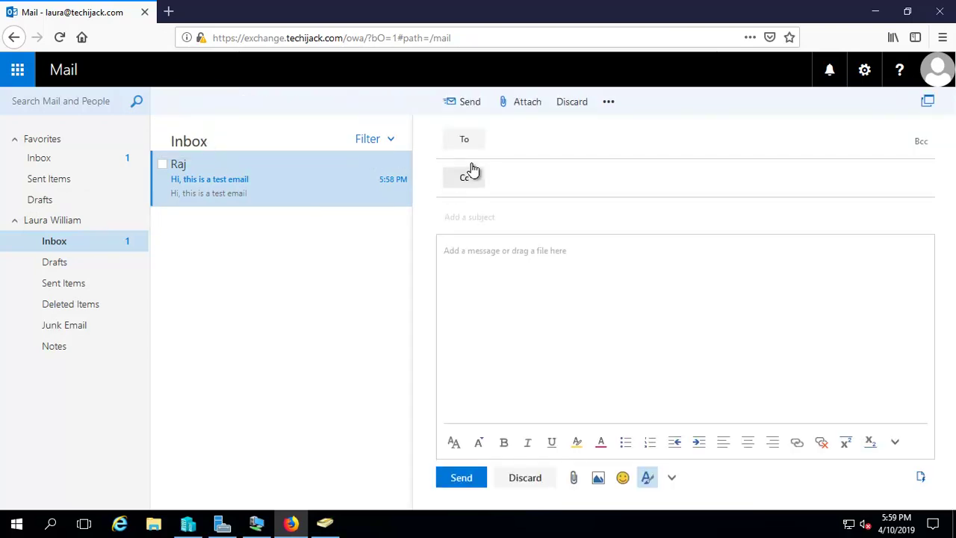
pyautogui.click(684, 264)
pyautogui.write('techi.jack')
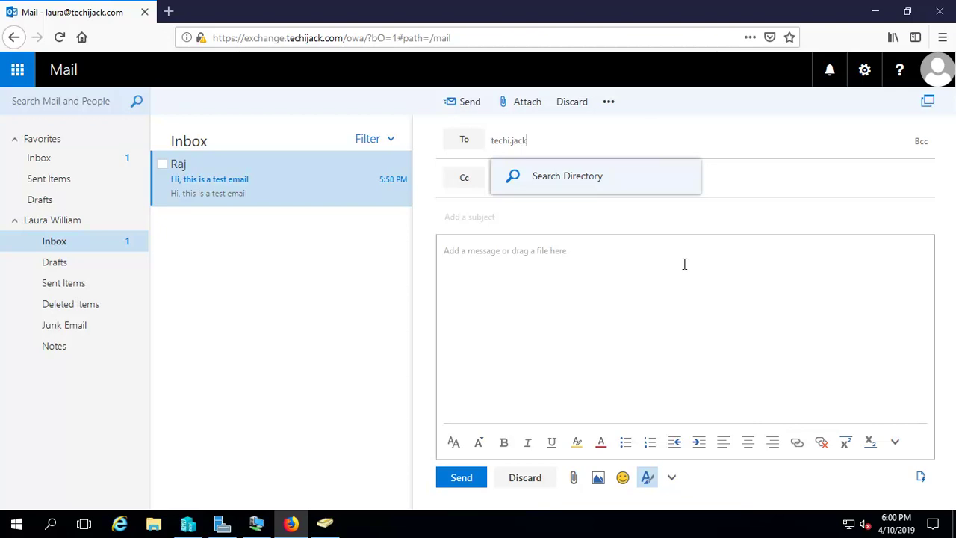
pyautogui.press('Return')
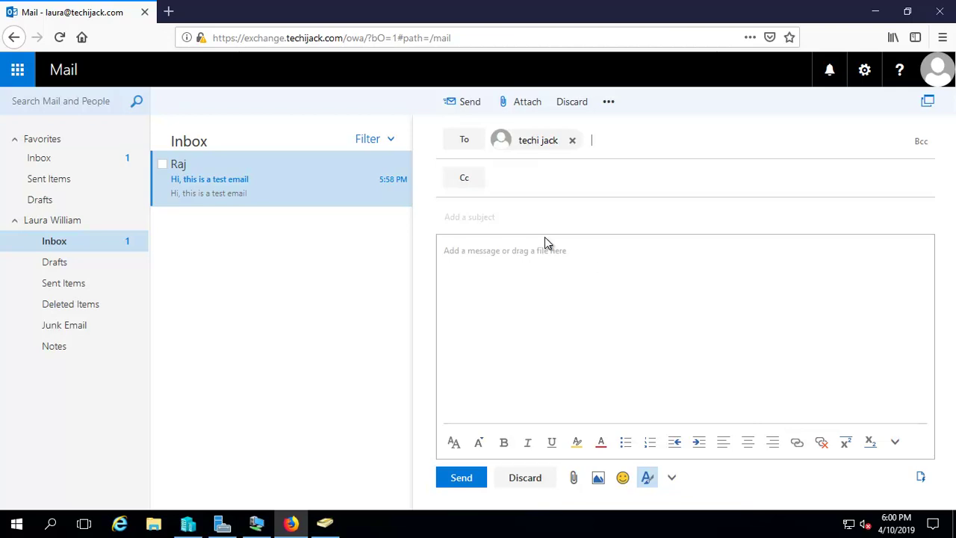
# Send the email with subject 'test 2' and body 'test'.
pyautogui.click(471, 219)
pyautogui.write('te')
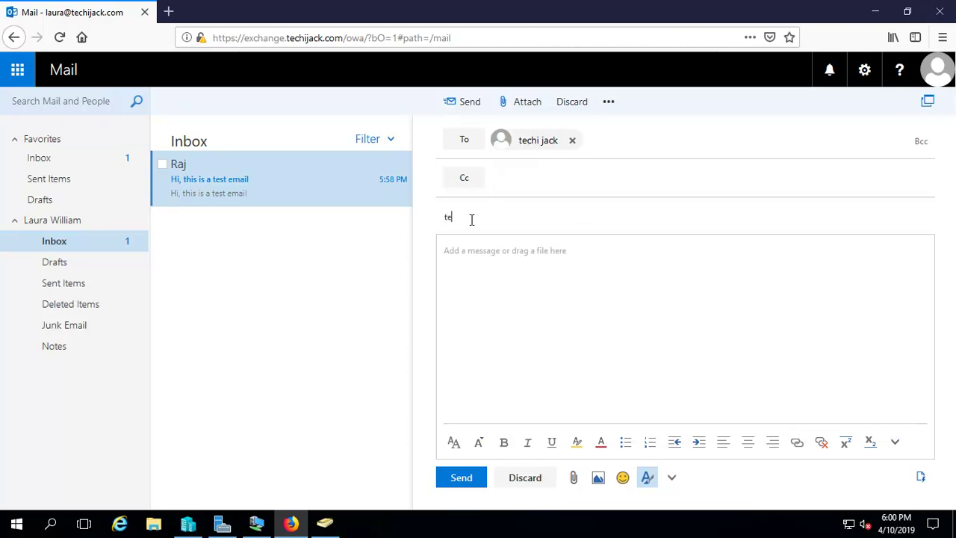
pyautogui.write('st 2')
pyautogui.press('Tab')
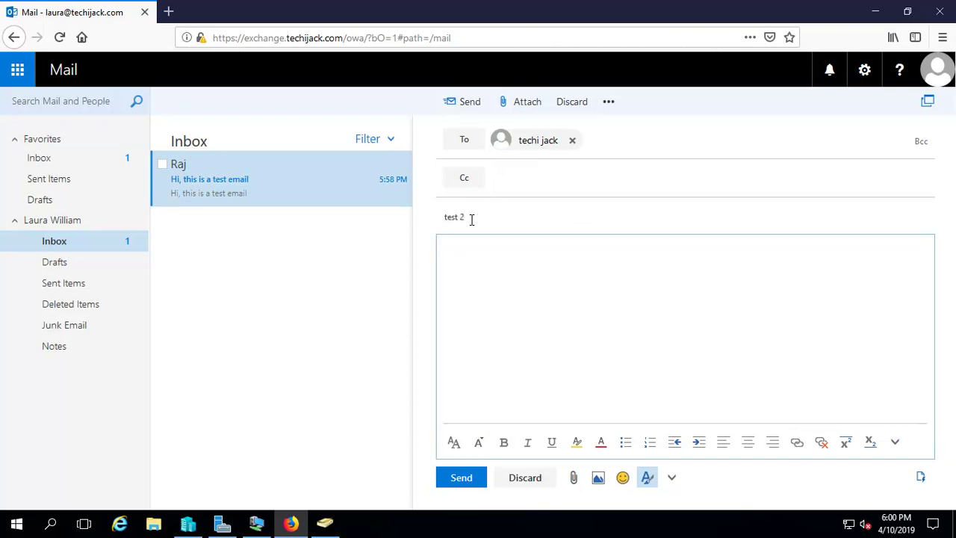
pyautogui.write('test 2')
pyautogui.click(461, 478)
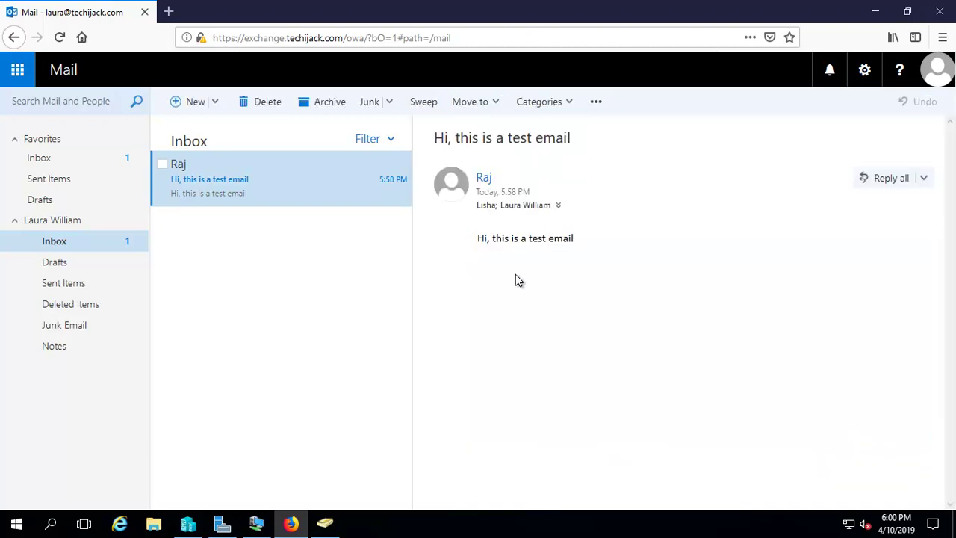
# Confirm 'test 2' is in Sent Items, return to the Inbox and sign out.
pyautogui.click(73, 284)
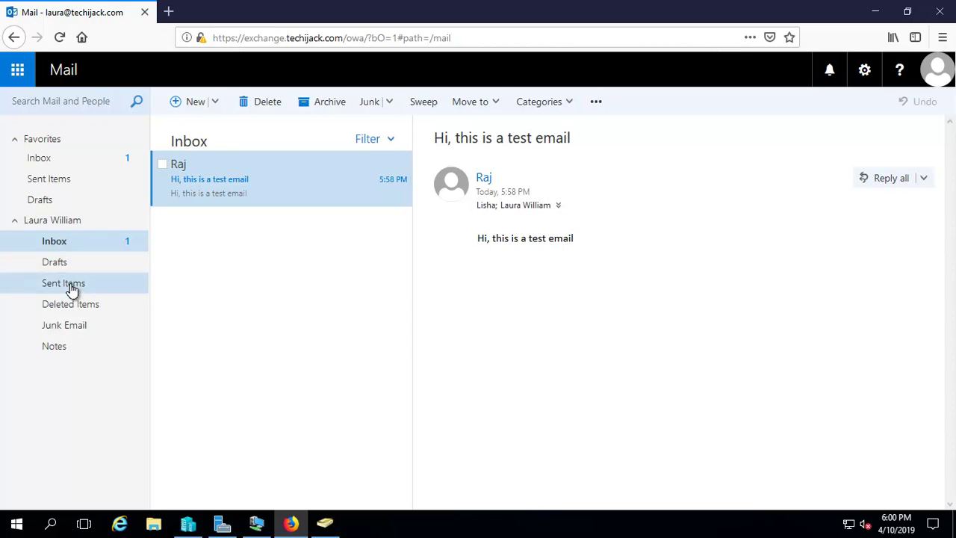
pyautogui.click(58, 246)
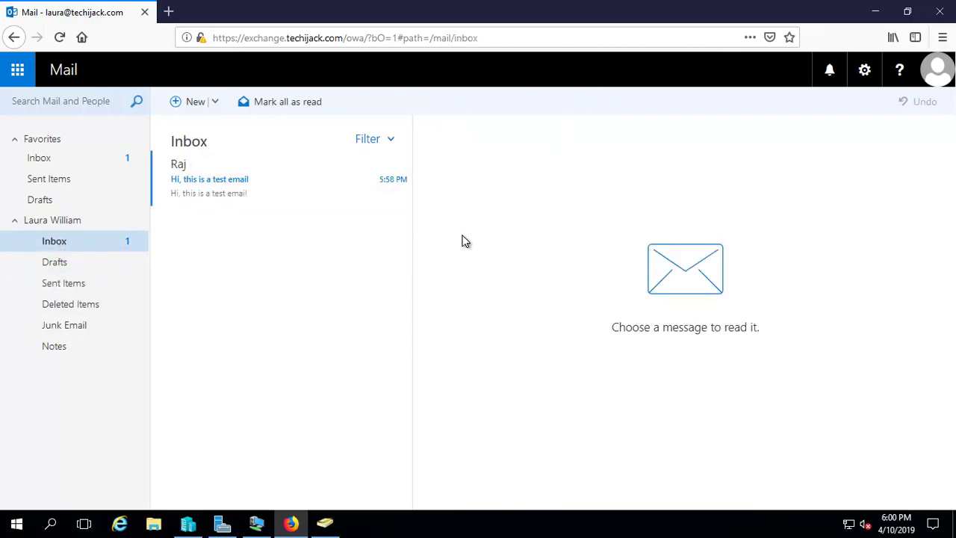
pyautogui.click(935, 70)
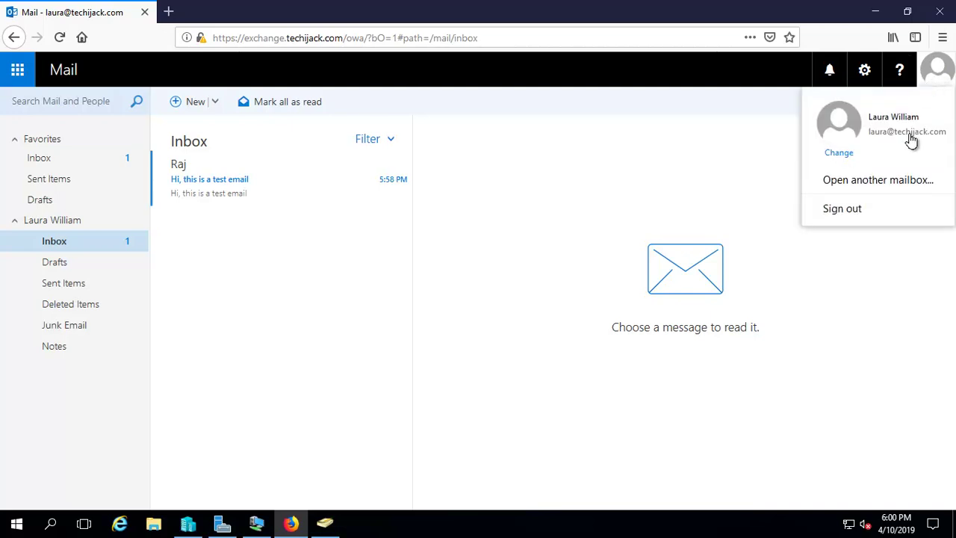
pyautogui.click(836, 212)
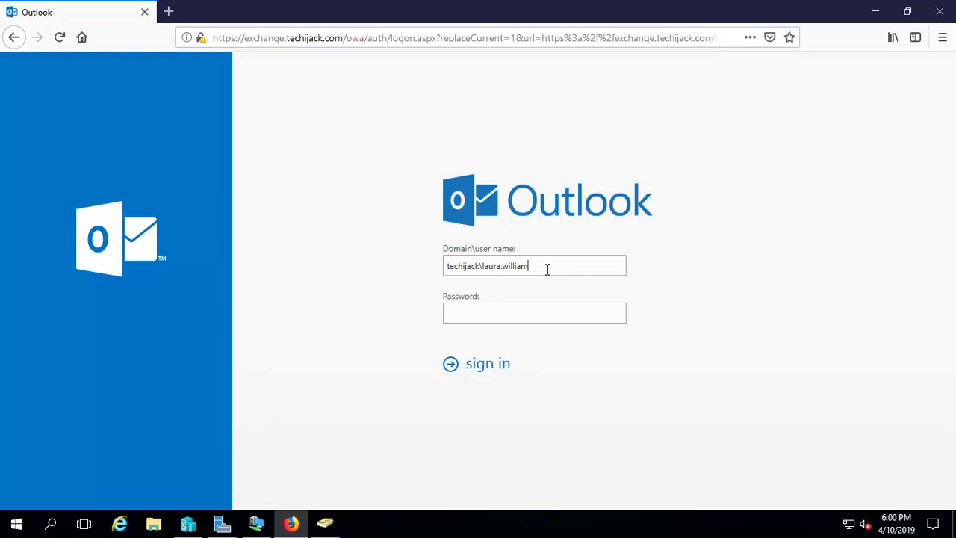
# Sign back in as techi.jack with that mailbox's password.
pyautogui.moveTo(555, 265); pyautogui.dragTo(483, 263)
pyautogui.write('*********')
pyautogui.press('Return')
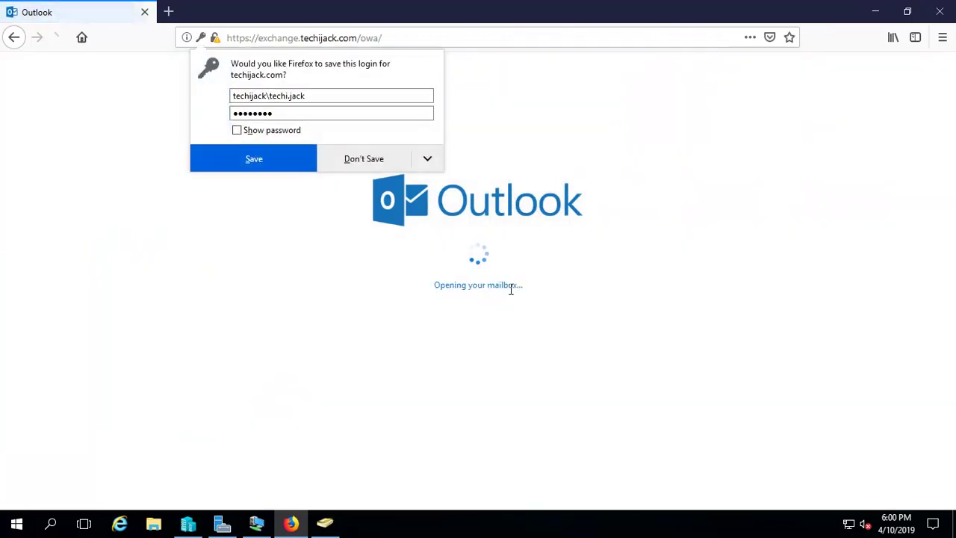
# Decline Firefox's login save and save the time zone (UTC+05:30) Chennai, Kolkata, Mumbai, New Delhi.
pyautogui.click(363, 166)
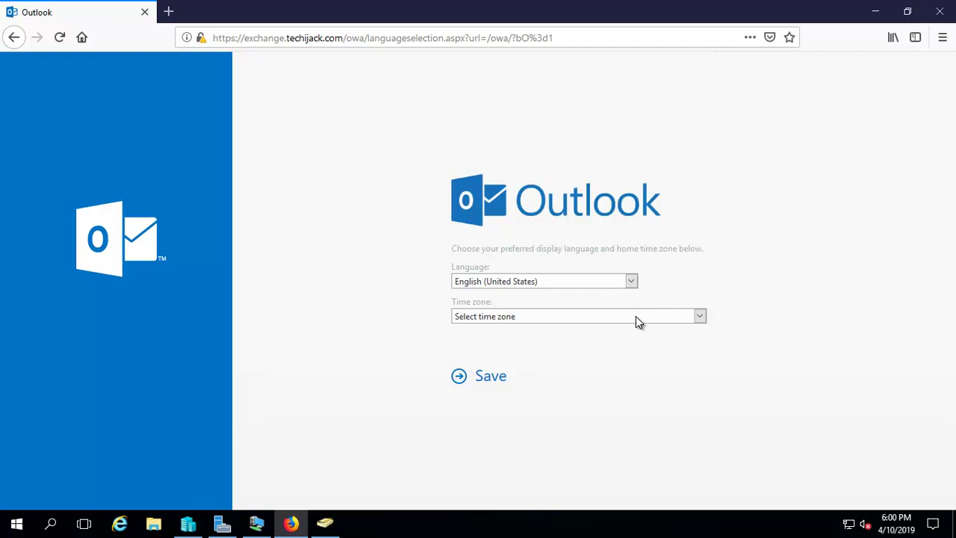
pyautogui.click(636, 316)
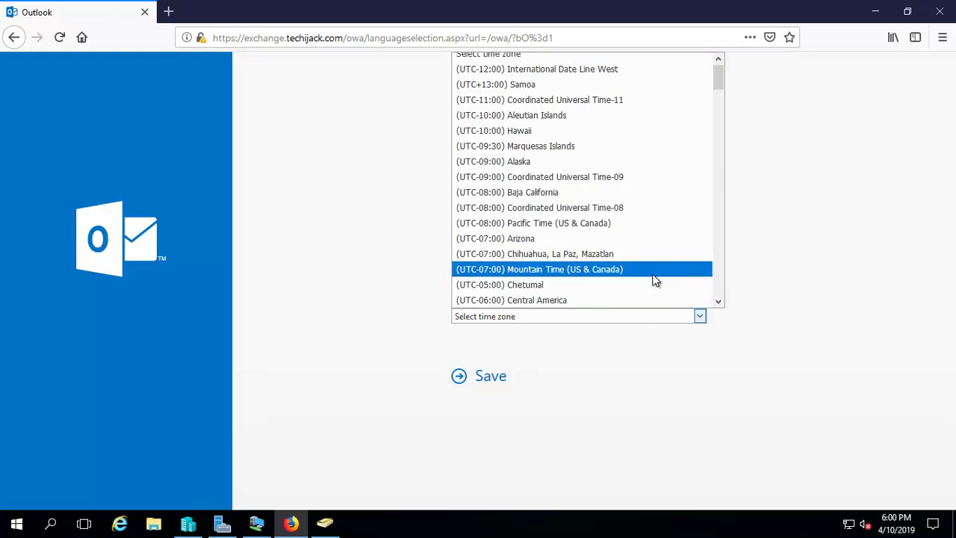
pyautogui.scroll(-5, 652, 280)
pyautogui.scroll(-3, 652, 280)
pyautogui.scroll(-5, 652, 280)
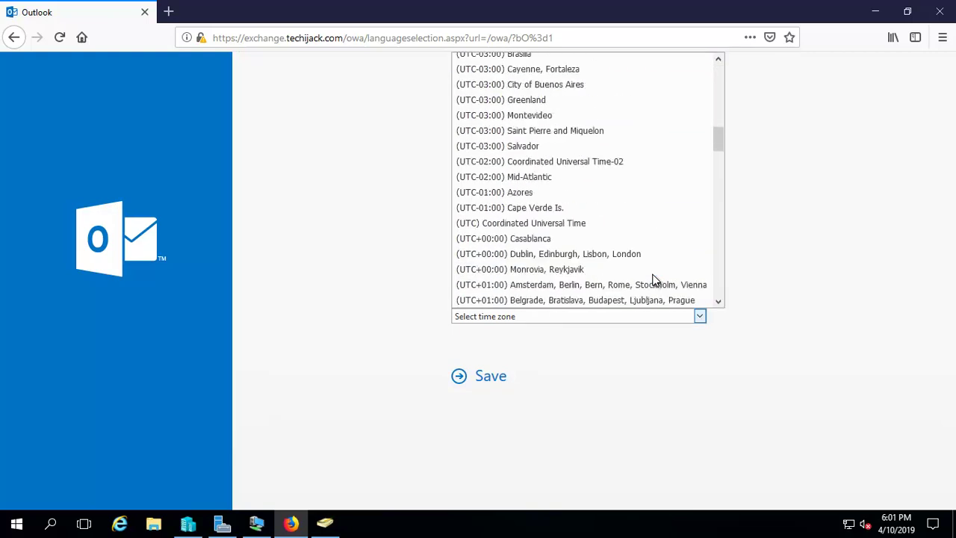
pyautogui.scroll(-2, 652, 280)
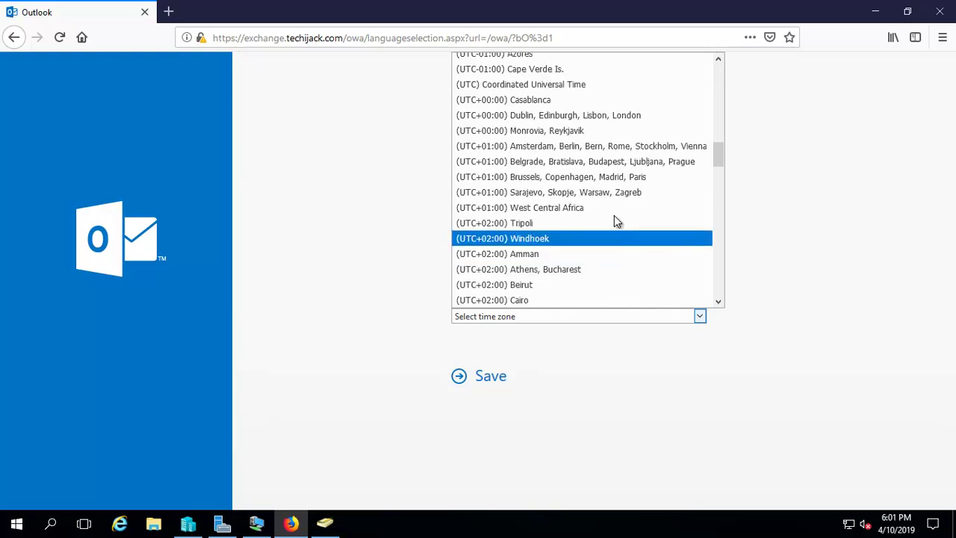
pyautogui.scroll(-3, 592, 216)
pyautogui.scroll(-9, 592, 218)
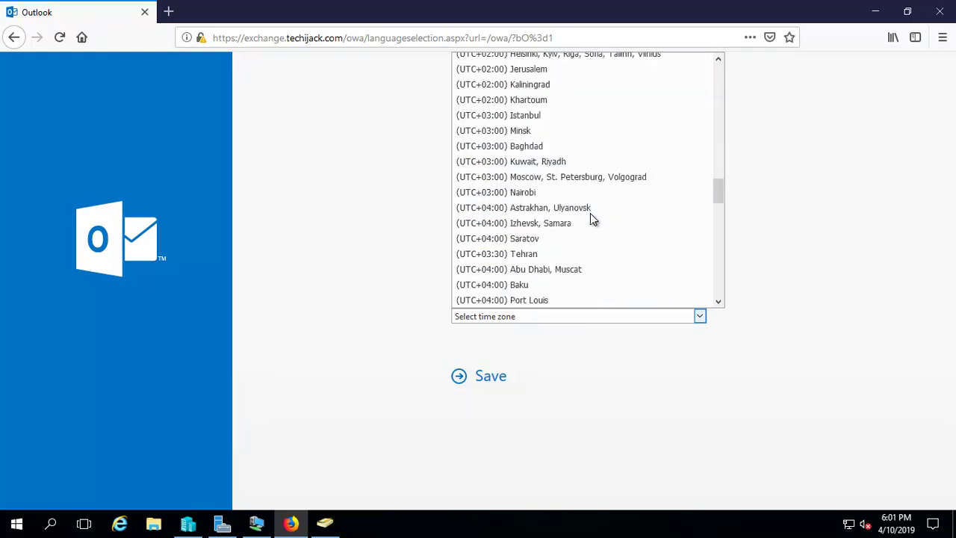
pyautogui.scroll(2, 592, 218)
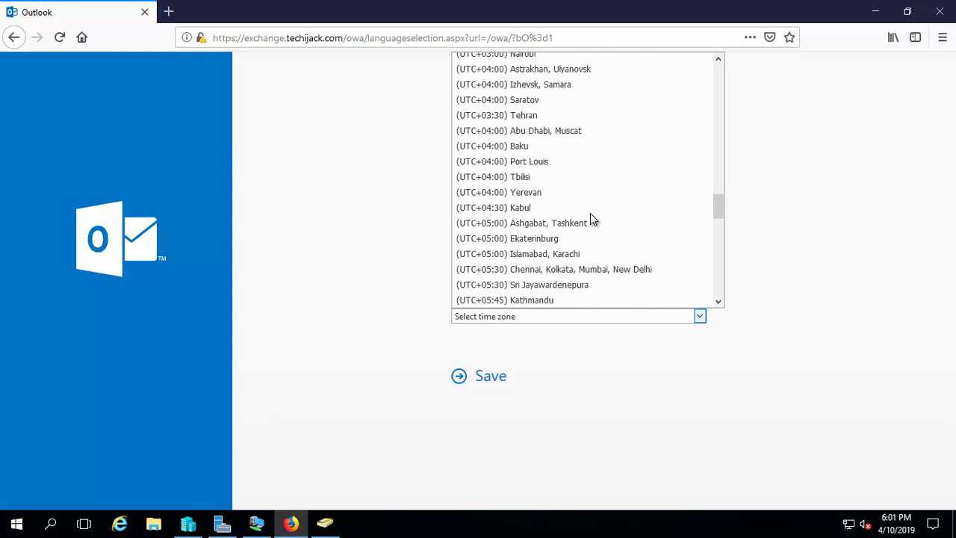
pyautogui.click(574, 270)
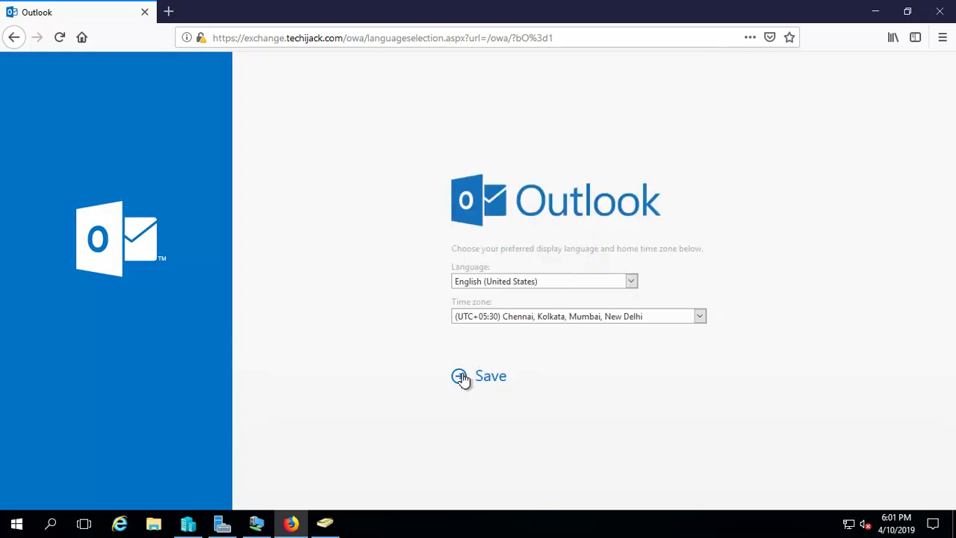
pyautogui.click(463, 377)
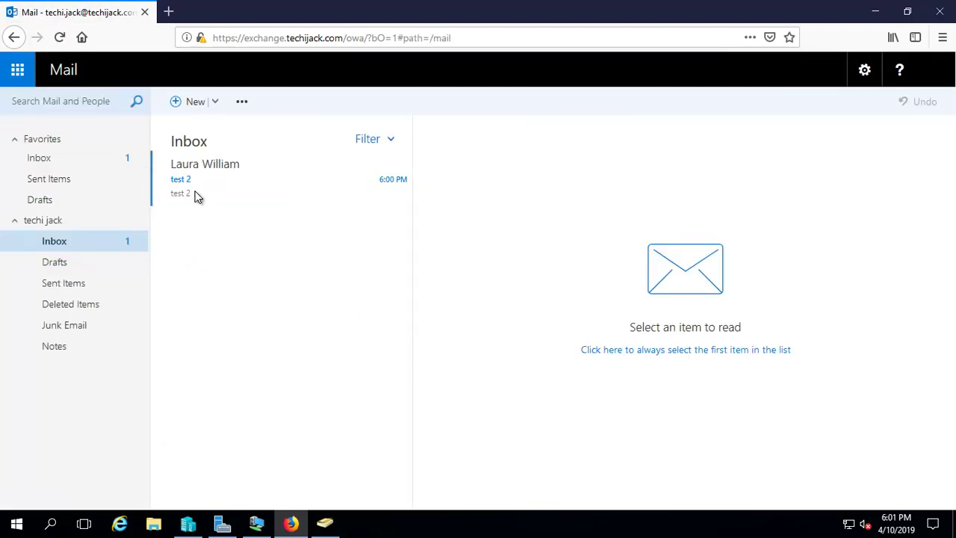
# Reply to the 'test 2' email with the body 'received' and send it.
pyautogui.moveTo(231, 198)
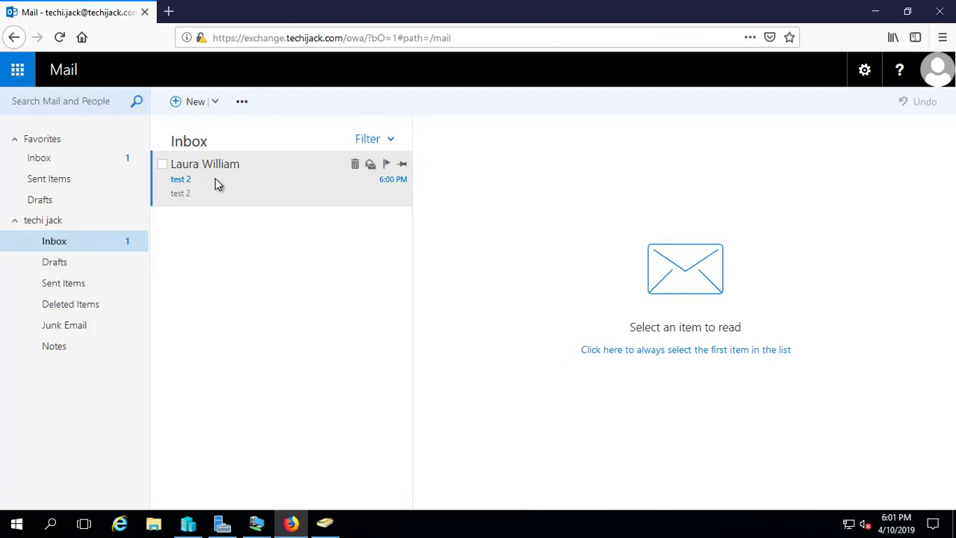
pyautogui.rightClick(216, 179)
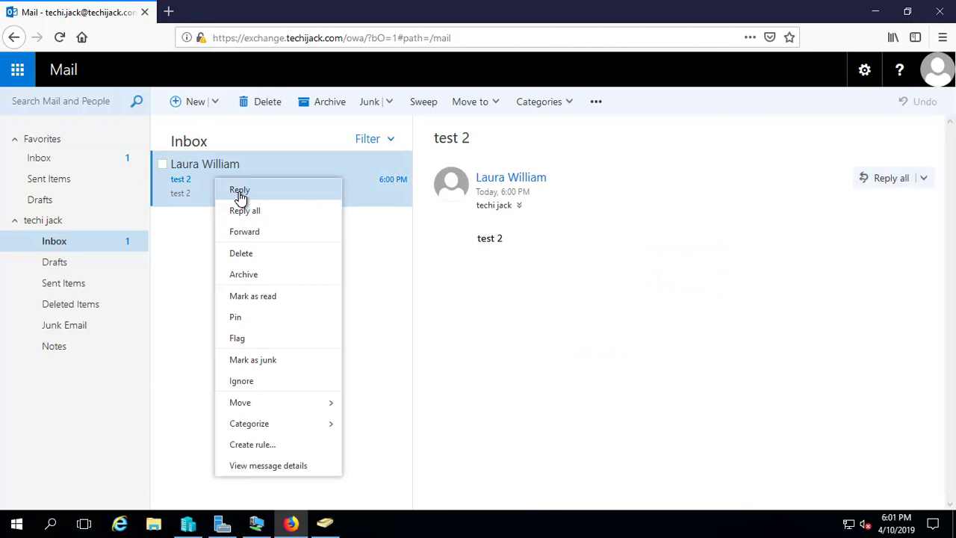
pyautogui.click(240, 191)
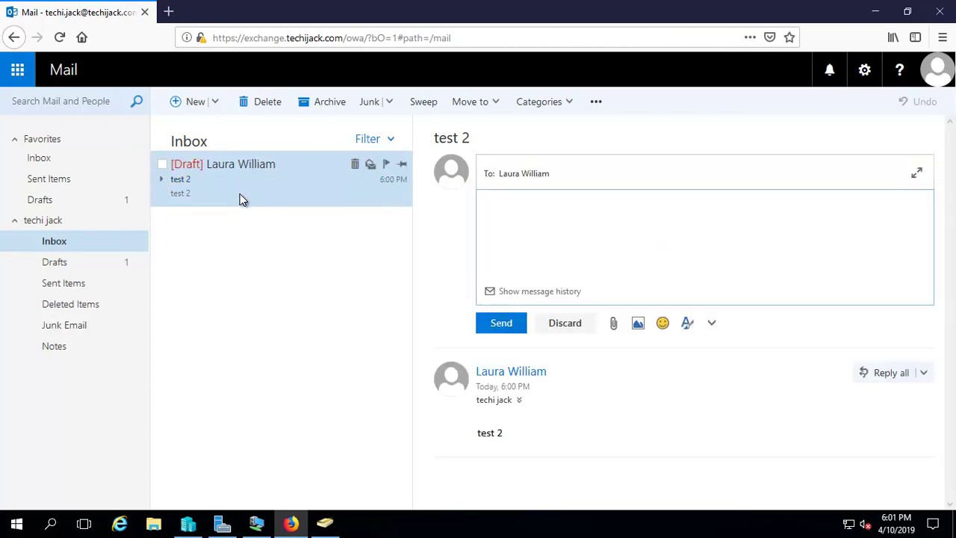
pyautogui.write('received')
pyautogui.click(501, 329)
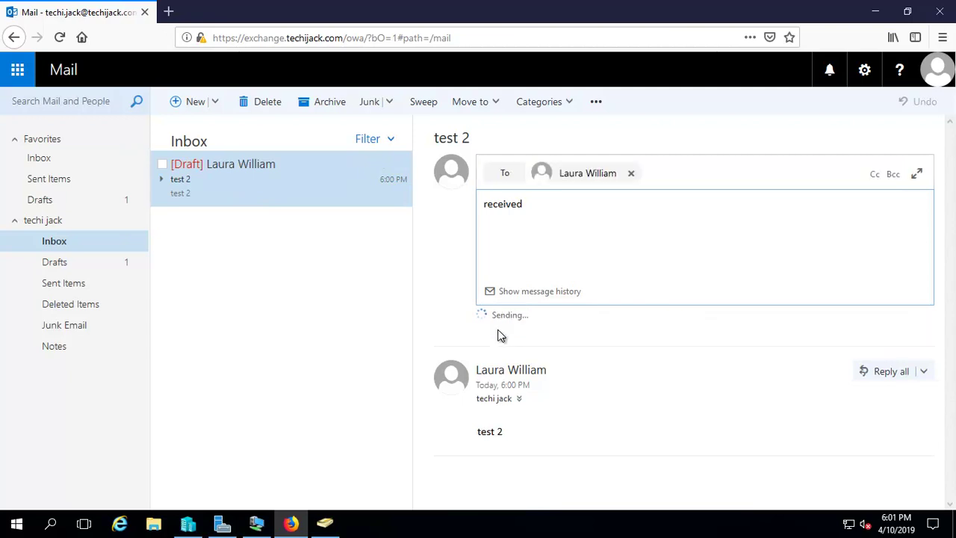
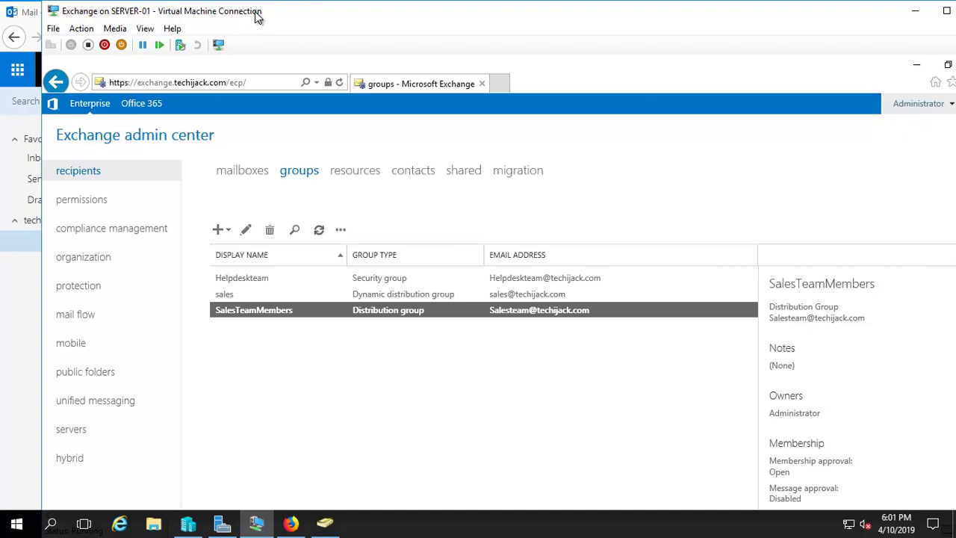
# Open the SalesTeamMembers group for editing and view its membership list.
pyautogui.moveTo(256, 15); pyautogui.dragTo(299, 34)
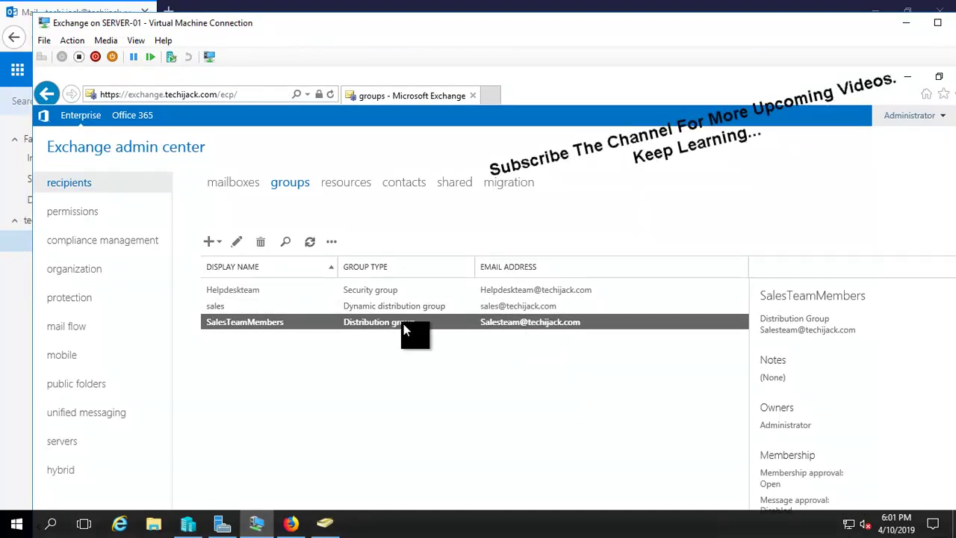
pyautogui.click(236, 246)
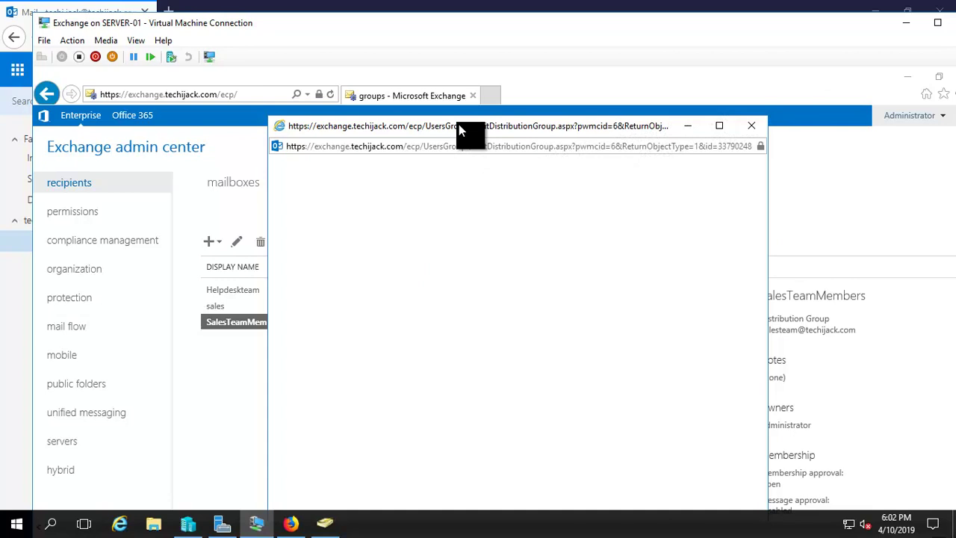
pyautogui.moveTo(459, 124); pyautogui.dragTo(448, 76)
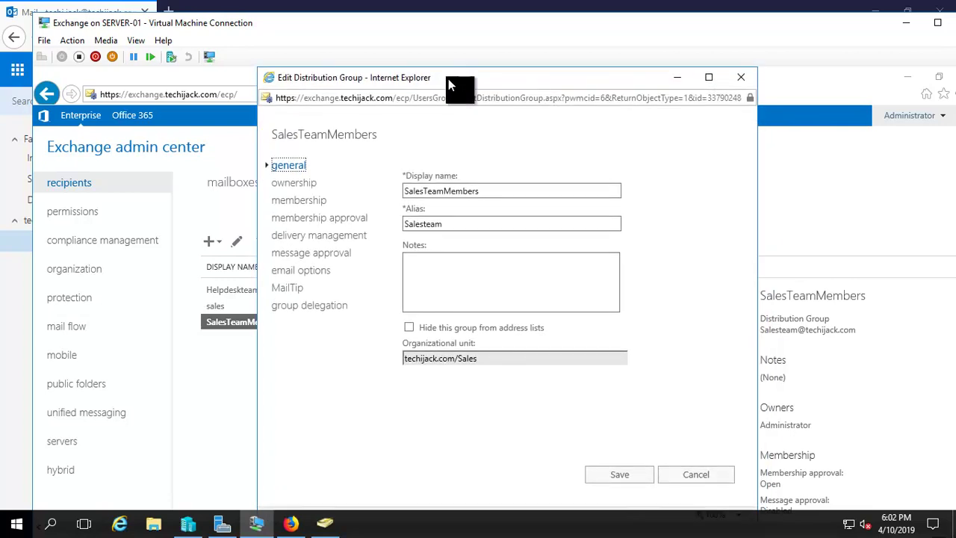
pyautogui.click(296, 203)
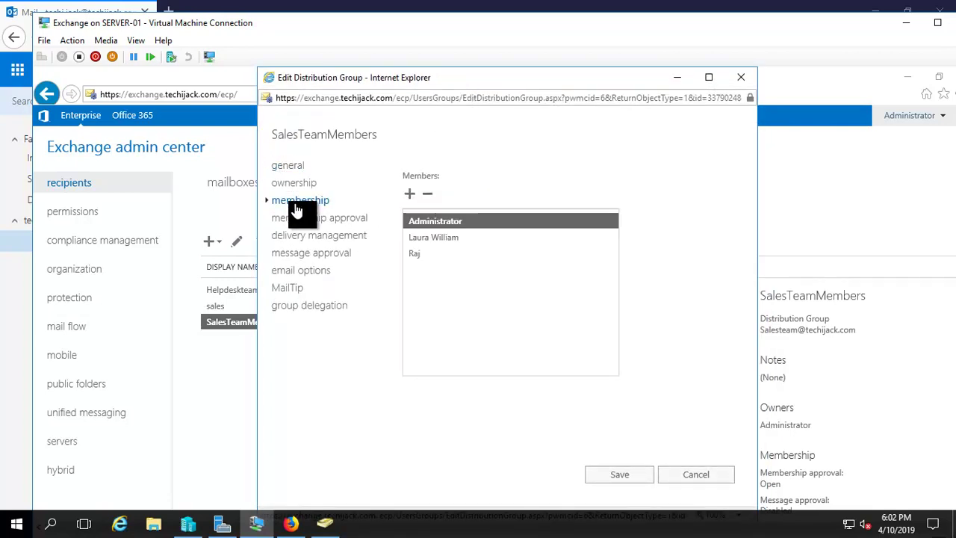
# Look over the group's members, cancel without changes, and minimize the VM window.
pyautogui.click(423, 240)
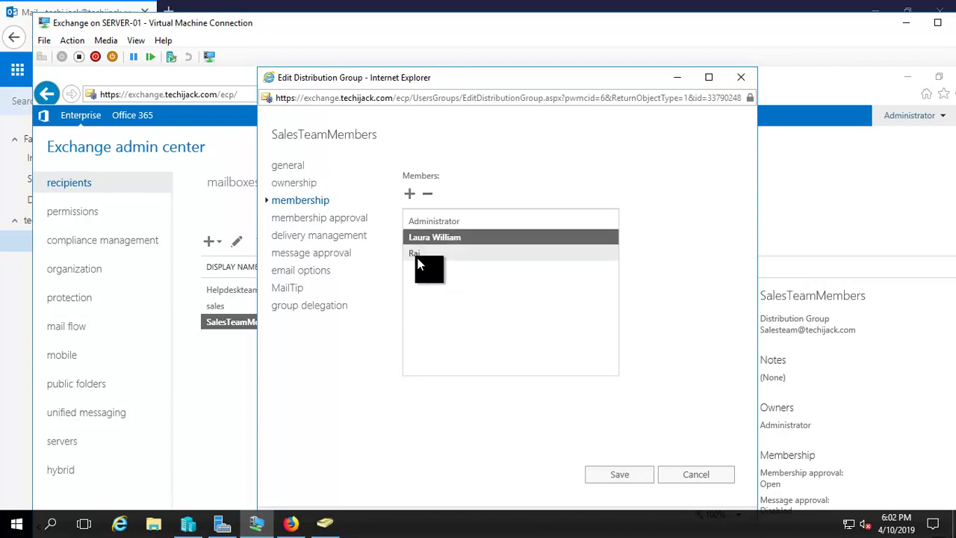
pyautogui.click(418, 256)
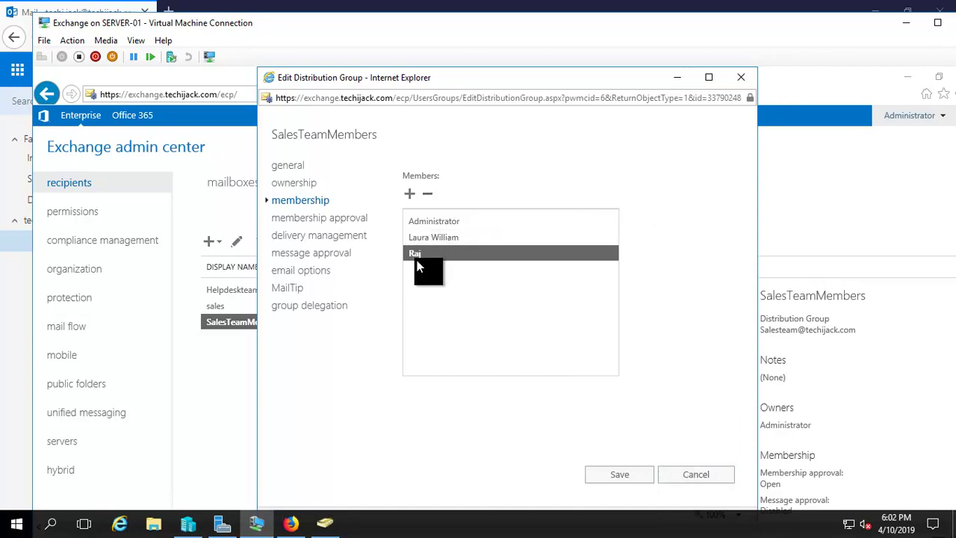
pyautogui.click(683, 474)
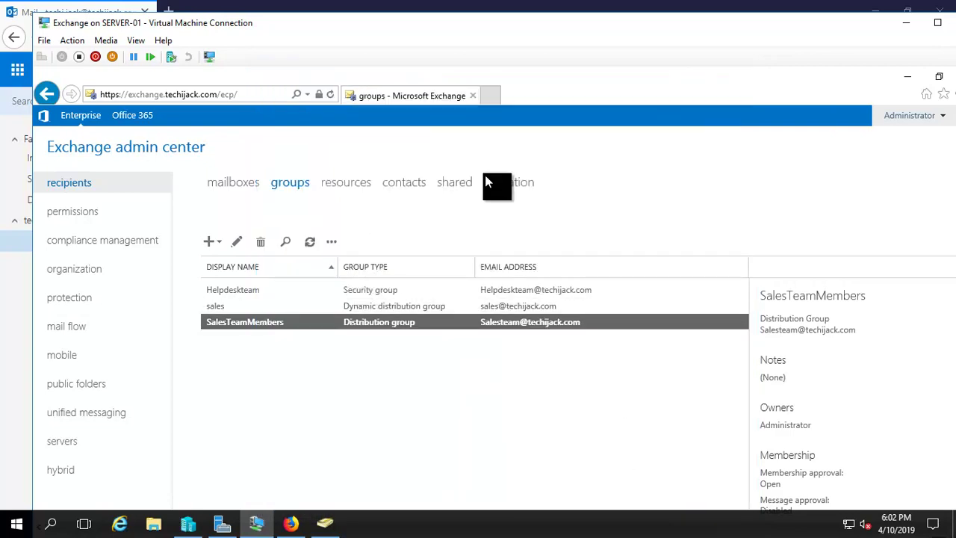
pyautogui.click(908, 23)
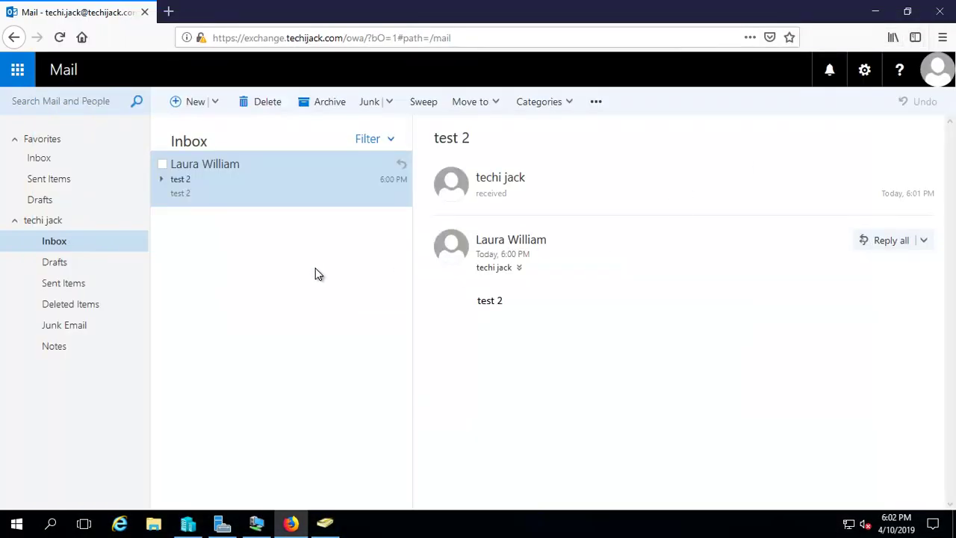
# Start a new email addressed to the SalesTeamMembers group, then return to the admin center.
pyautogui.click(192, 109)
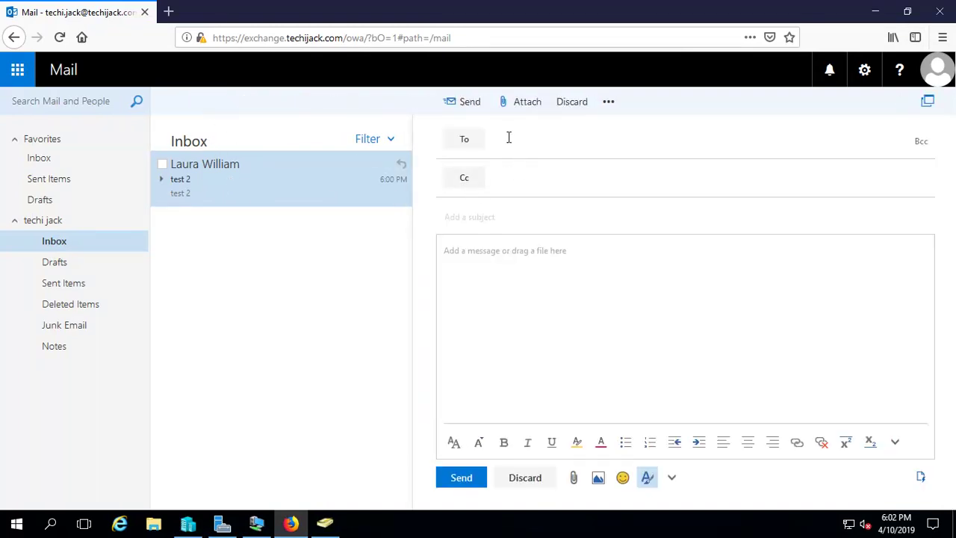
pyautogui.write('sa')
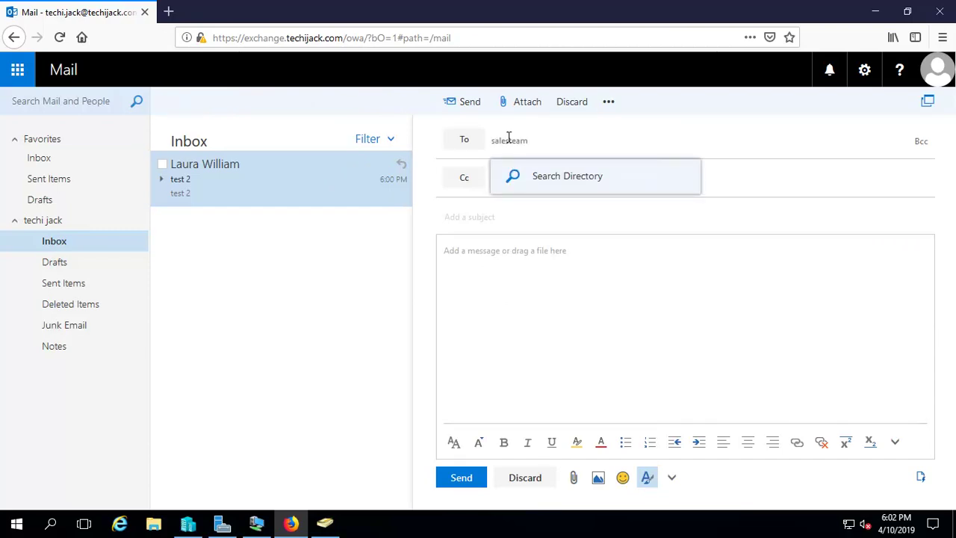
pyautogui.write('lesteam')
pyautogui.click(529, 178)
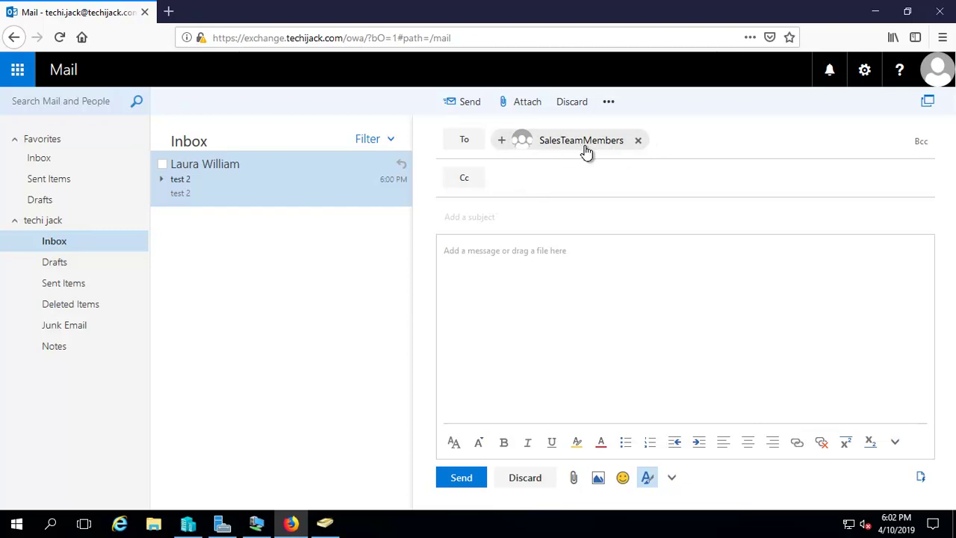
pyautogui.click(518, 184)
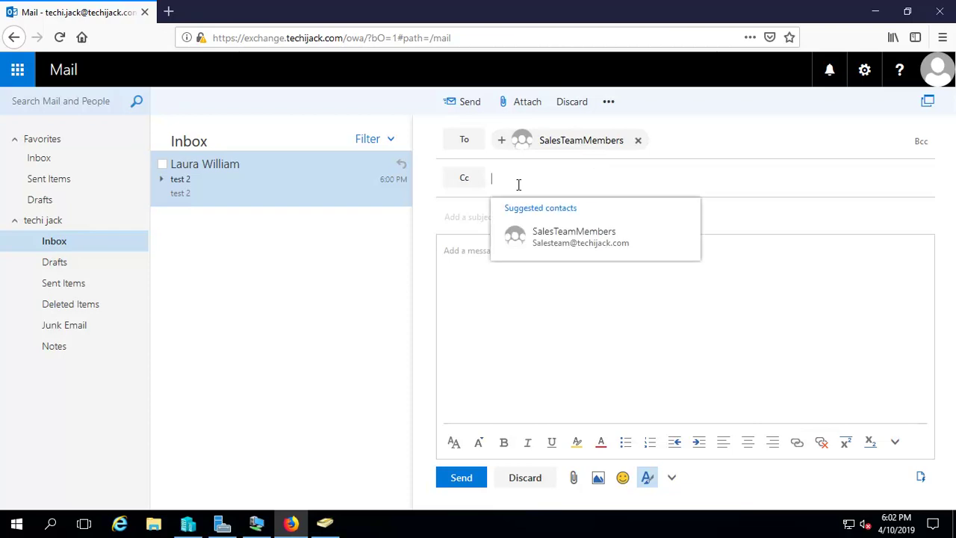
pyautogui.click(256, 525)
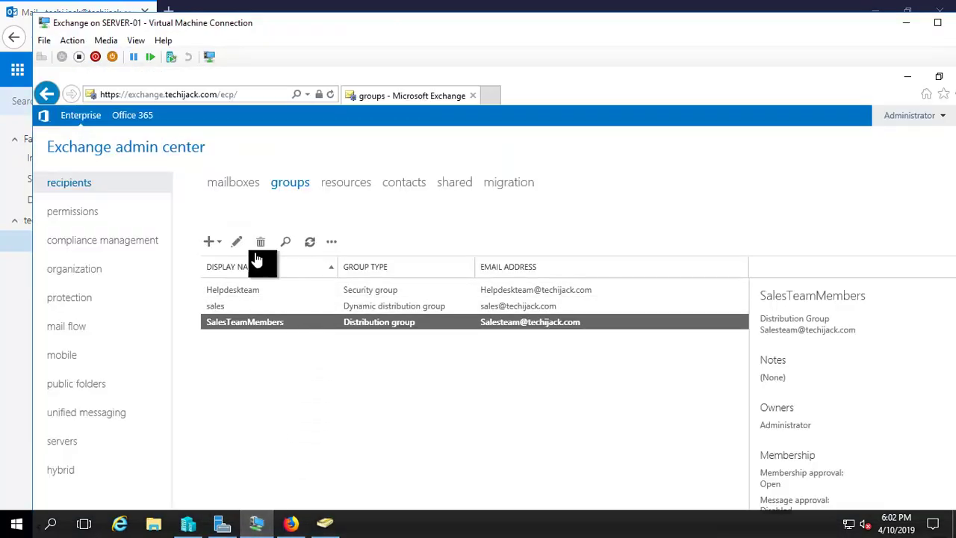
# Recheck SalesTeamMembers ownership and its three members, then minimize the VM window.
pyautogui.click(237, 242)
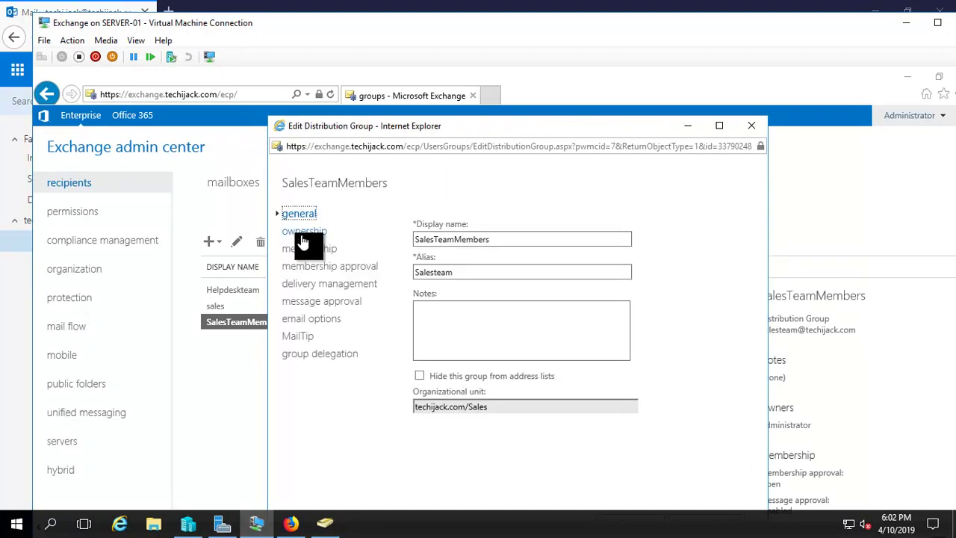
pyautogui.click(302, 233)
pyautogui.click(307, 249)
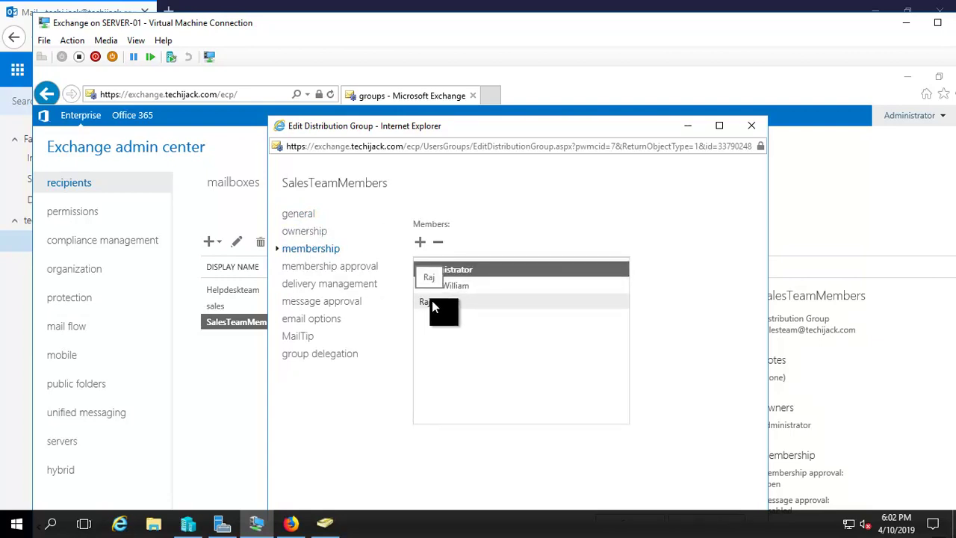
pyautogui.click(902, 30)
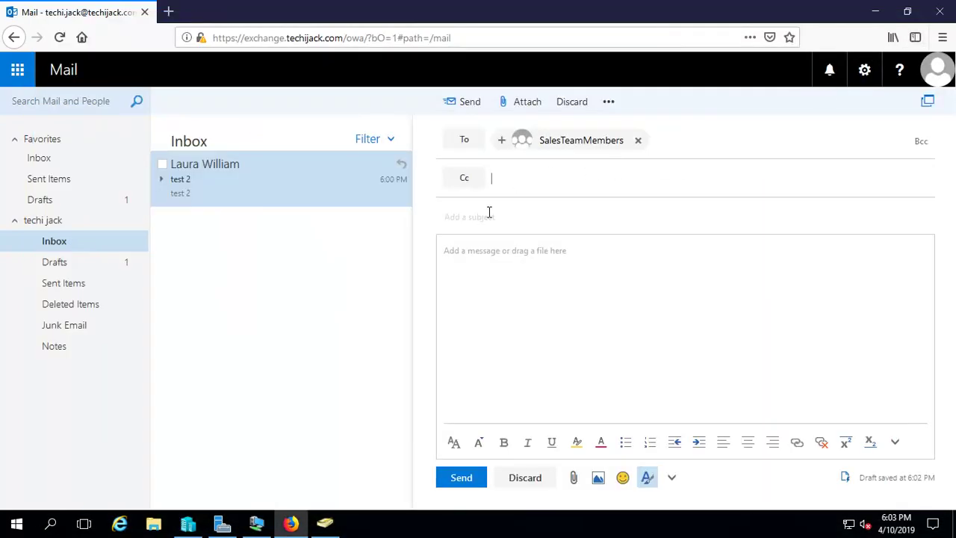
# Send the group email with subject and body both 'Testing Distribution group'.
pyautogui.write('Testing Distribution group')
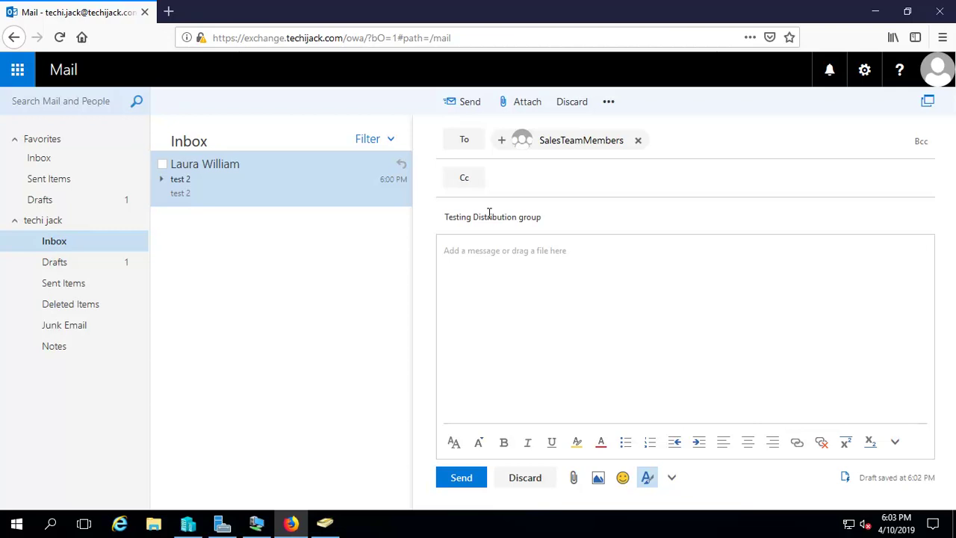
pyautogui.press('Tab')
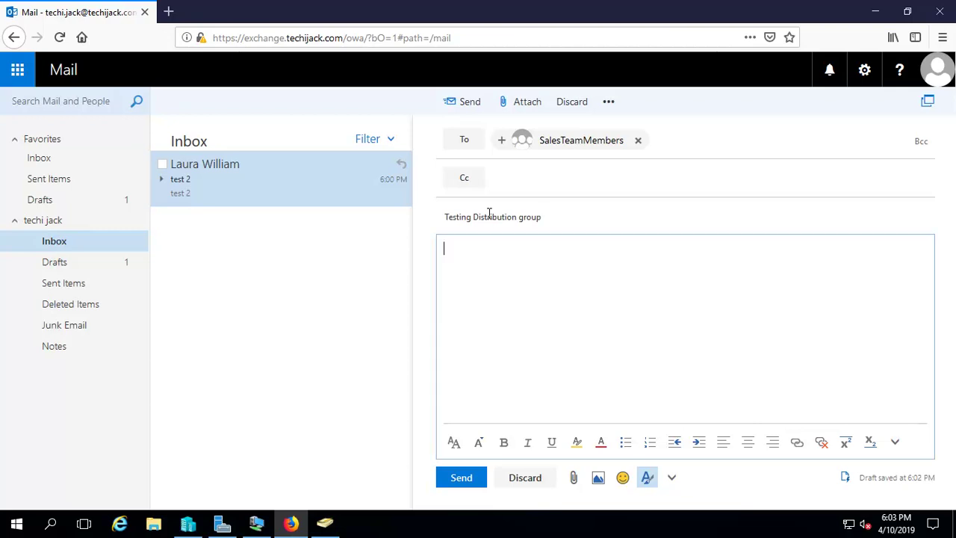
pyautogui.hotkey('shift', 'Tab')
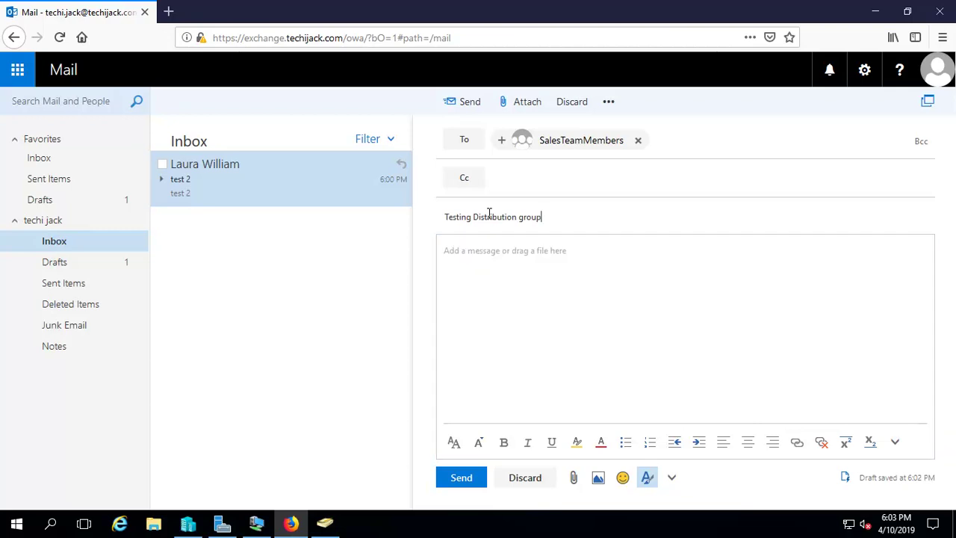
pyautogui.hotkey('ctrl', 'a')
pyautogui.hotkey('ctrl', 'c')
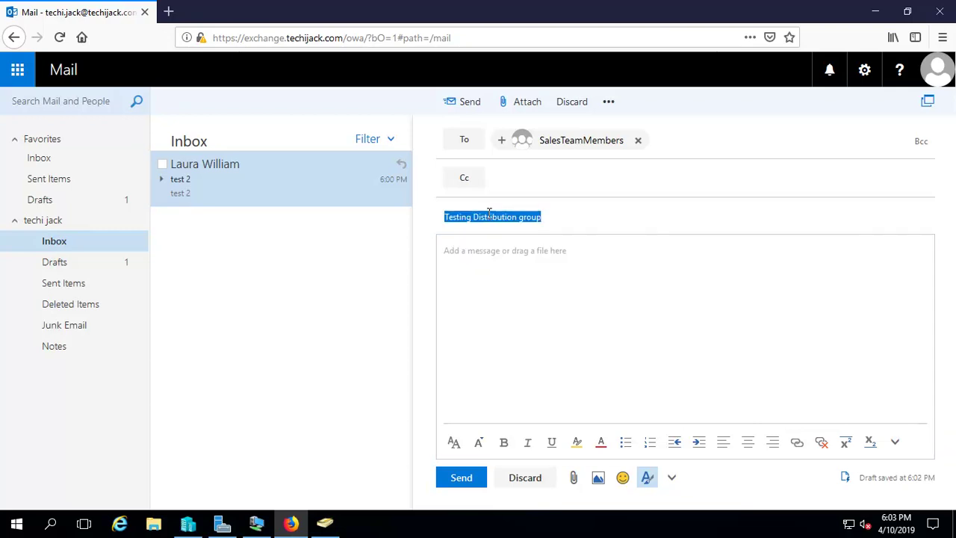
pyautogui.press('Tab')
pyautogui.hotkey('ctrl', 'v')
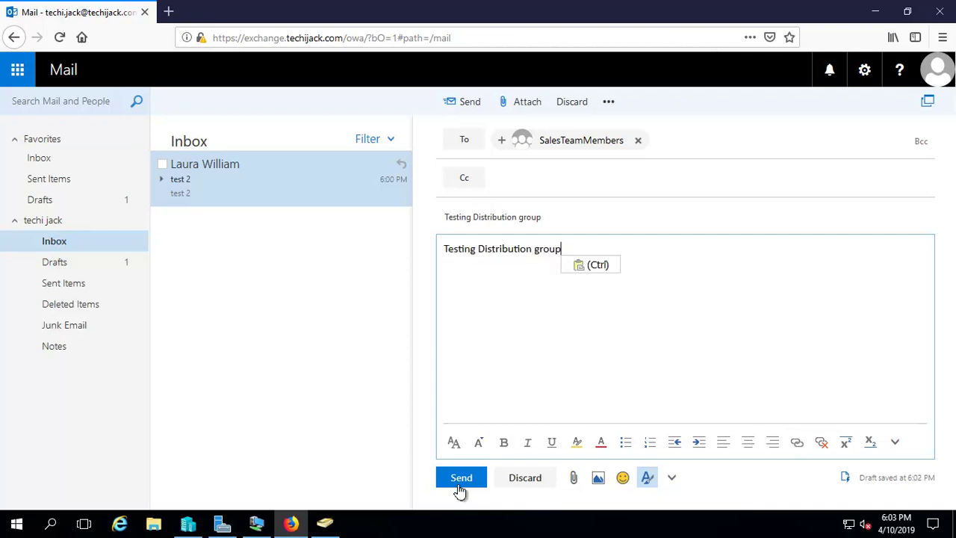
pyautogui.click(460, 477)
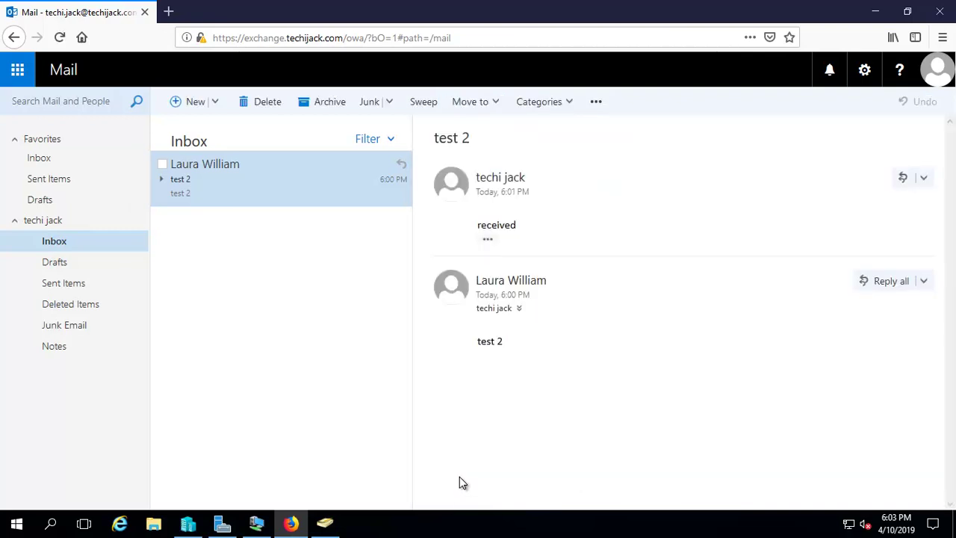
pyautogui.click(326, 523)
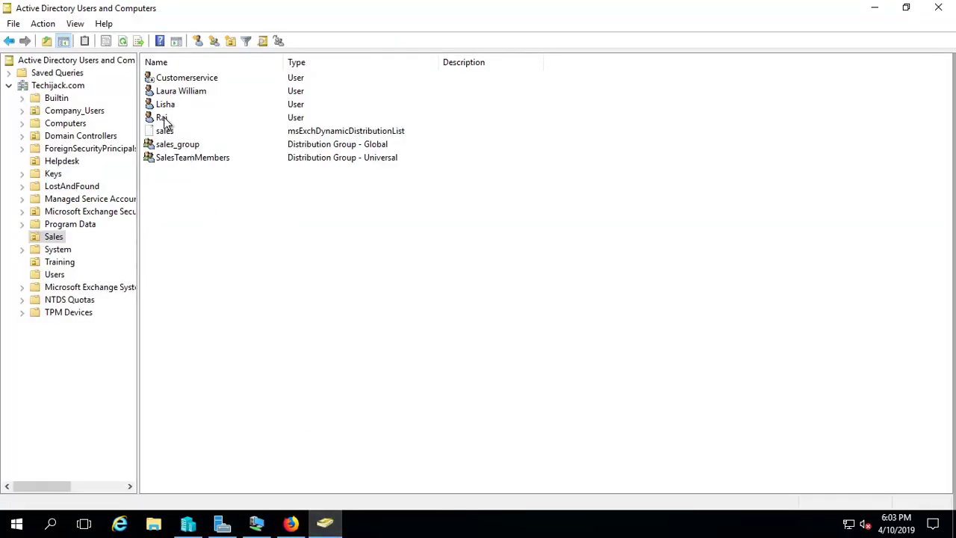
pyautogui.click(334, 528)
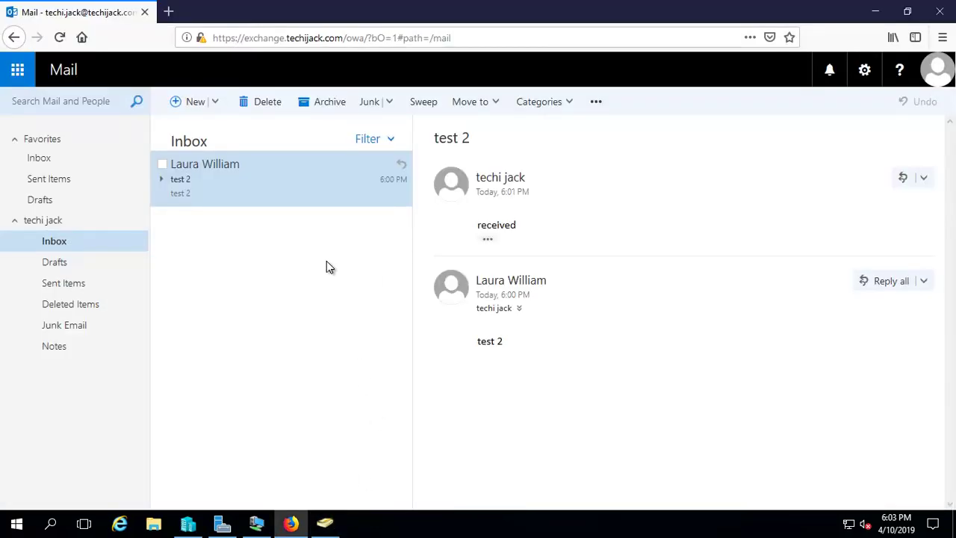
# Sign out and sign in as another user, declining to save the login.
pyautogui.click(936, 70)
pyautogui.click(832, 211)
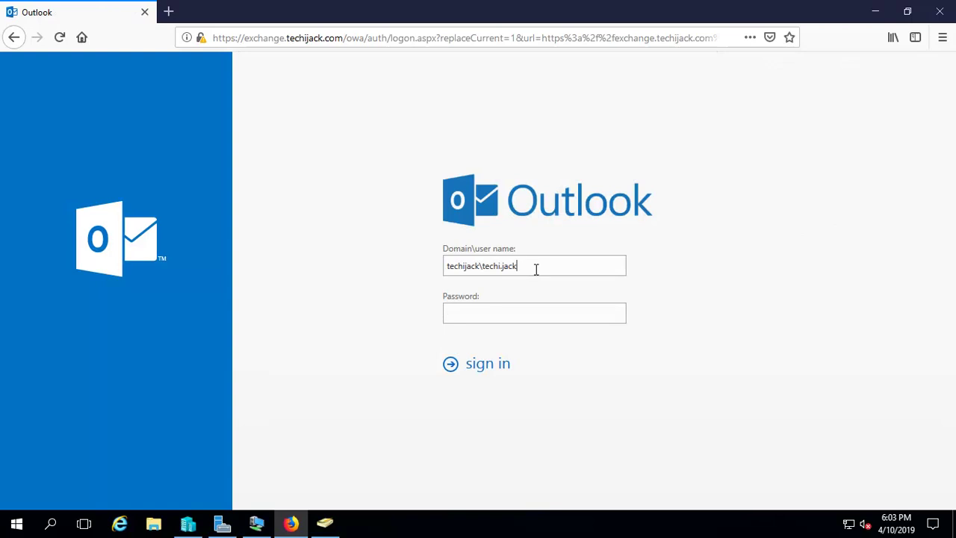
pyautogui.moveTo(536, 270); pyautogui.dragTo(483, 266)
pyautogui.write('lis')
pyautogui.press('Return')
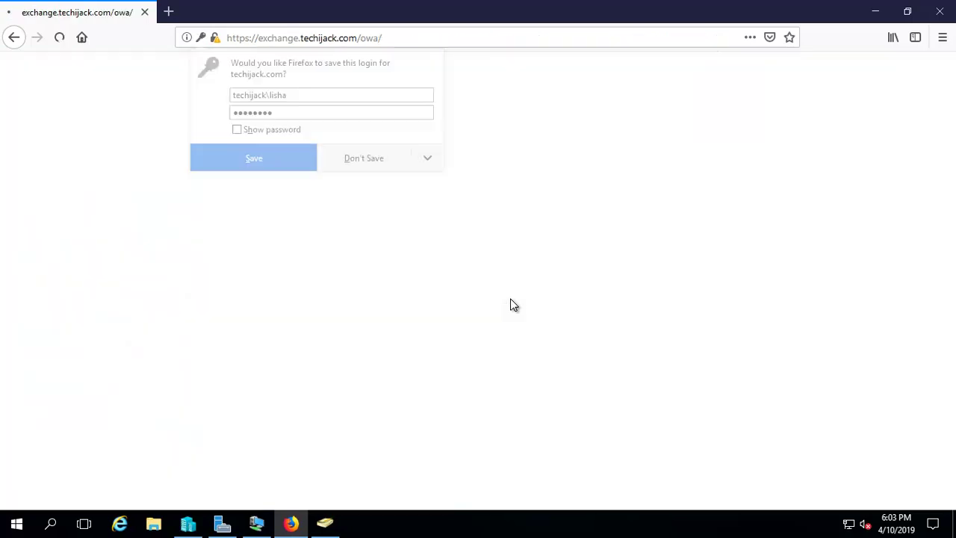
pyautogui.click(367, 166)
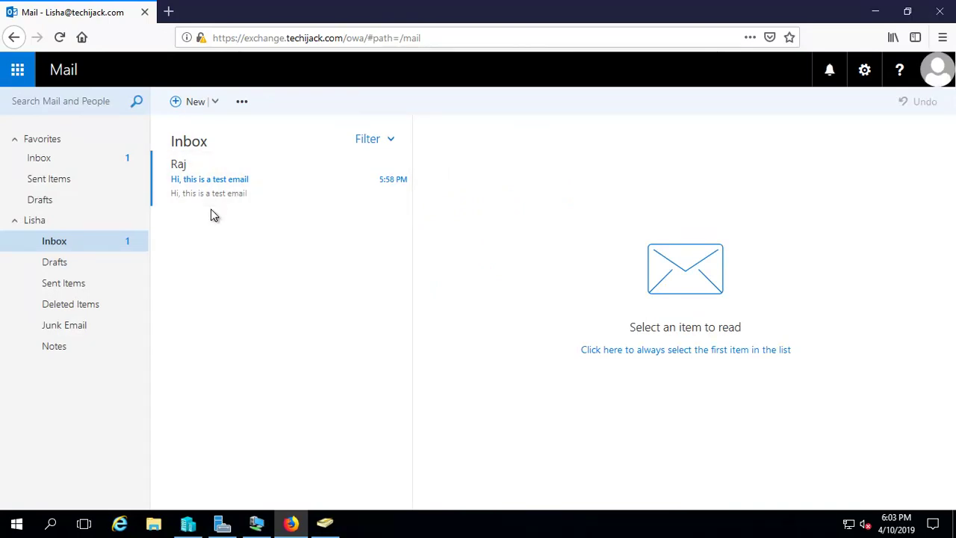
# Sign in as a third user and open the 'Testing Distribution group' message.
pyautogui.click(937, 66)
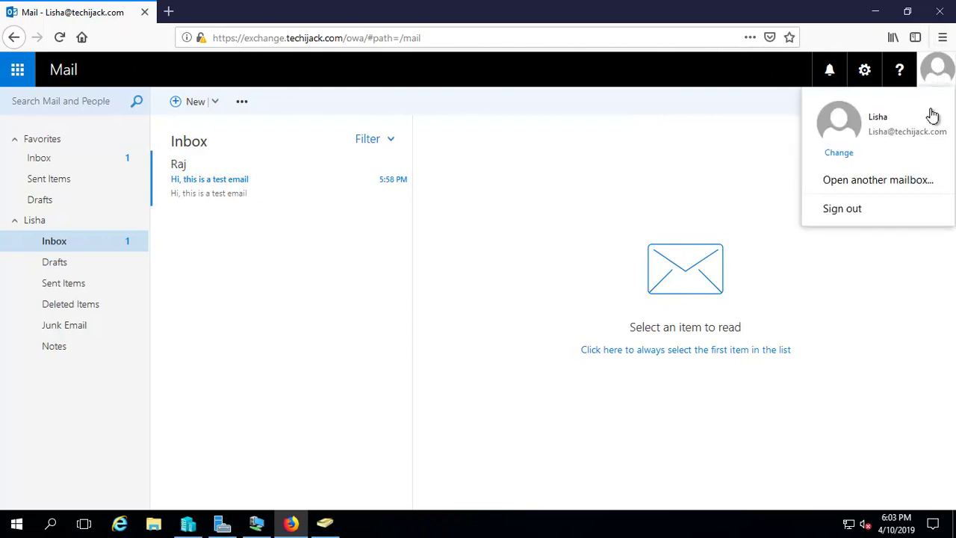
pyautogui.click(841, 217)
pyautogui.click(529, 267)
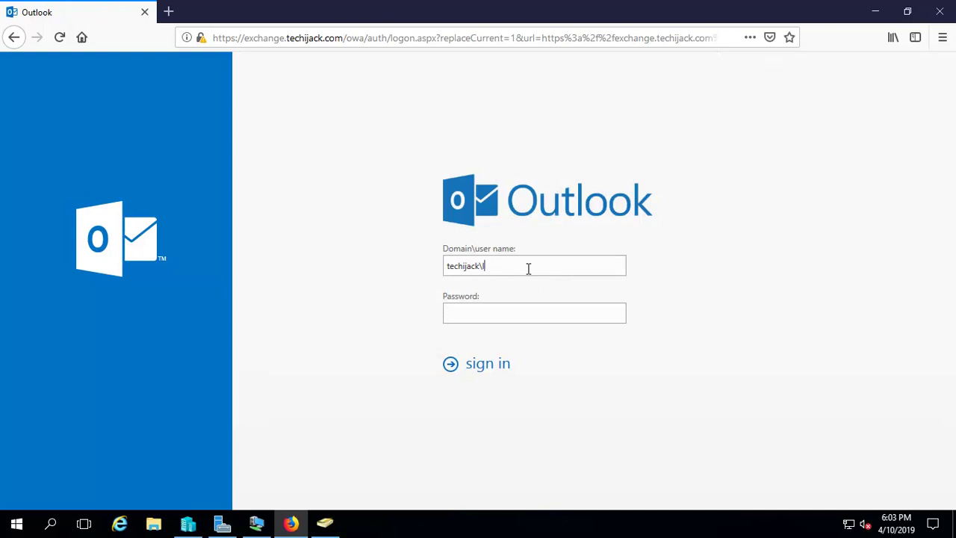
pyautogui.write('lau')
pyautogui.write('***')
pyautogui.write('*****')
pyautogui.press('Return')
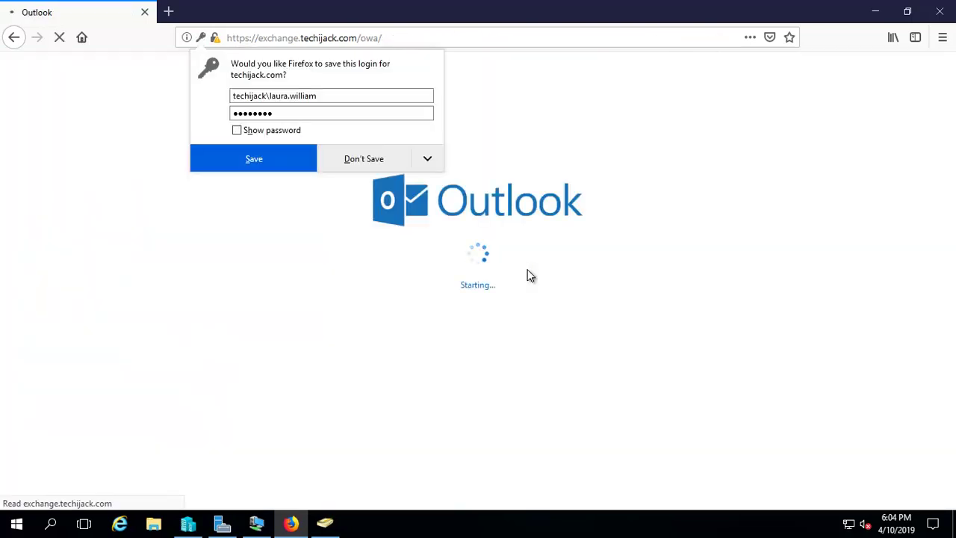
pyautogui.click(366, 159)
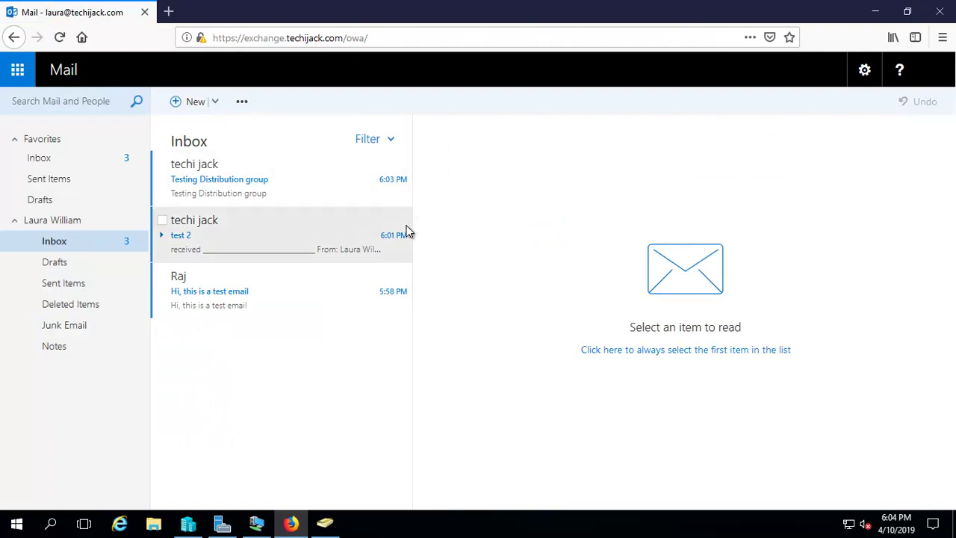
pyautogui.click(221, 192)
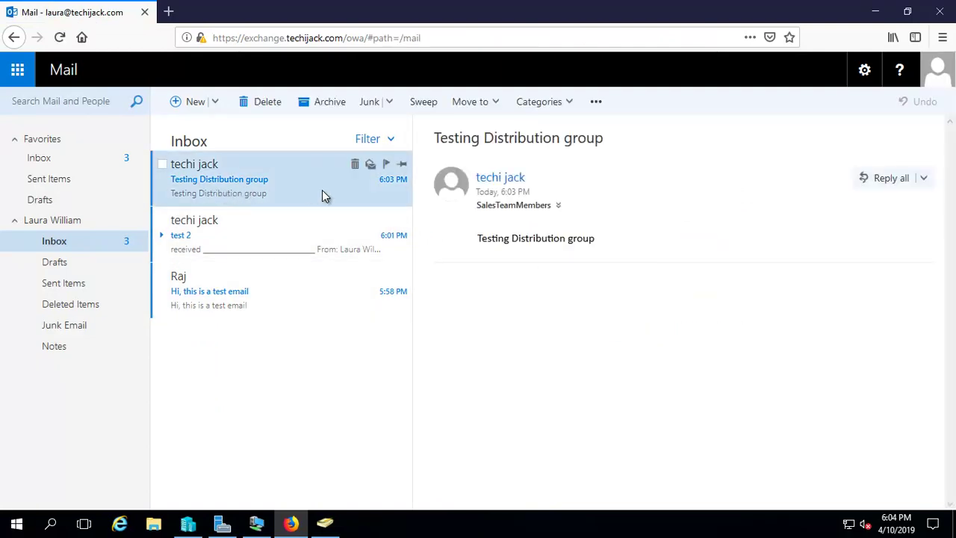
# In the admin center, add one more user to the SalesTeamMembers membership.
pyautogui.click(258, 525)
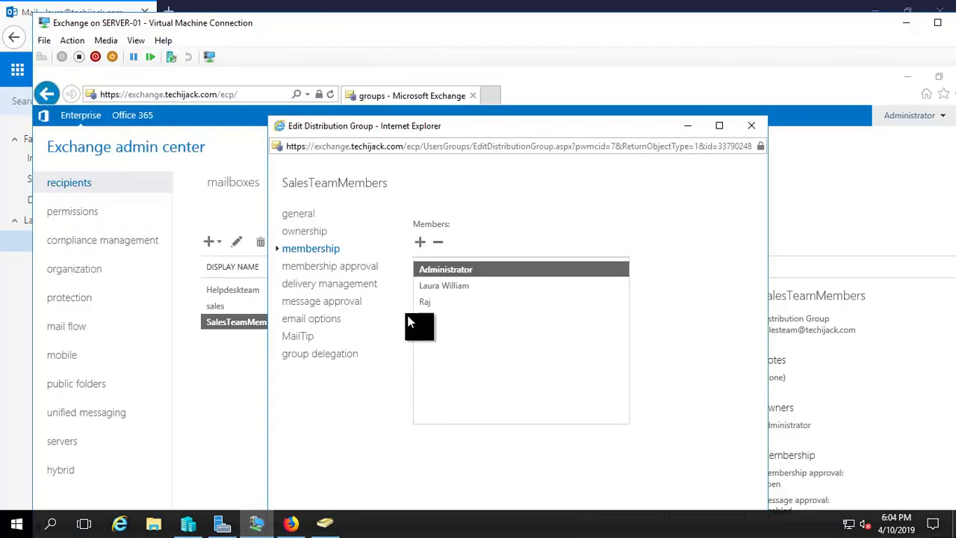
pyautogui.click(419, 249)
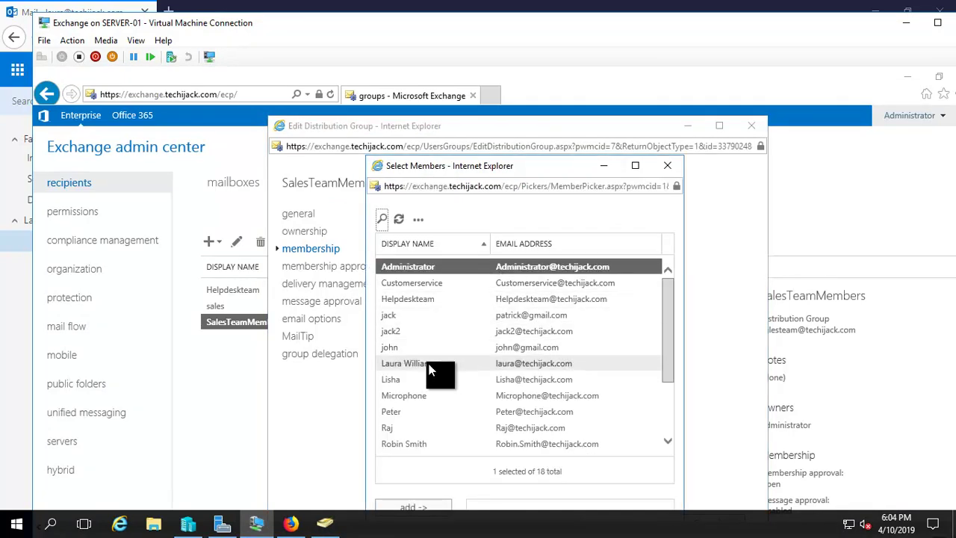
pyautogui.click(402, 380)
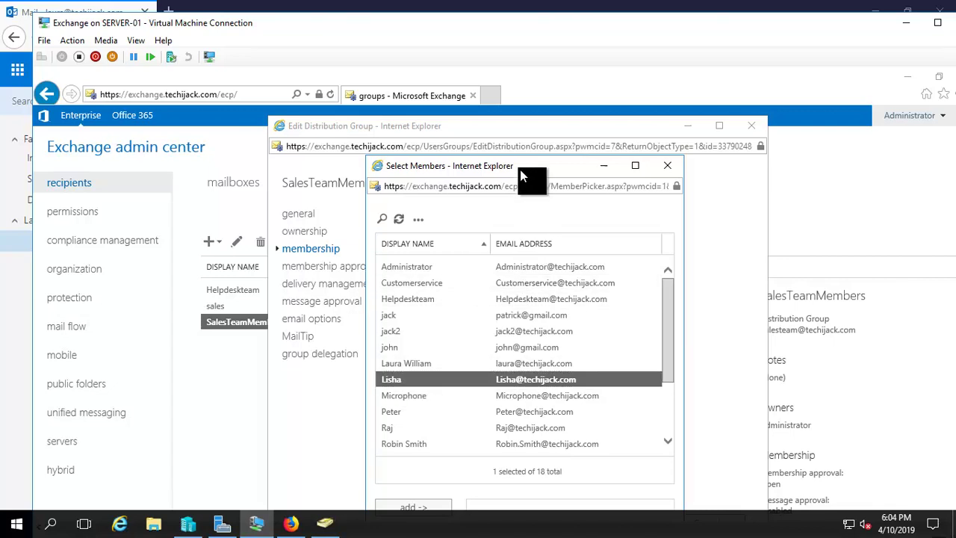
pyautogui.moveTo(520, 169); pyautogui.dragTo(512, 98)
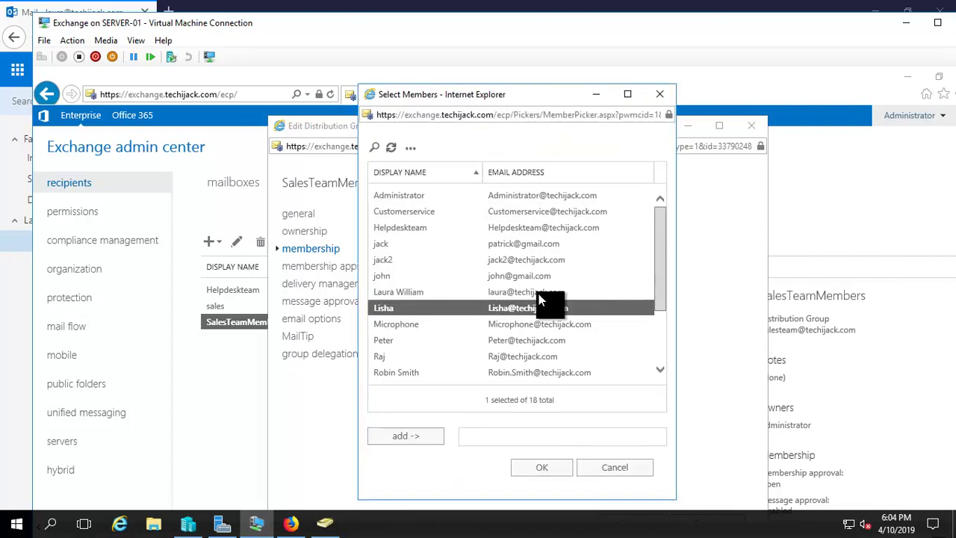
pyautogui.click(420, 439)
pyautogui.click(532, 473)
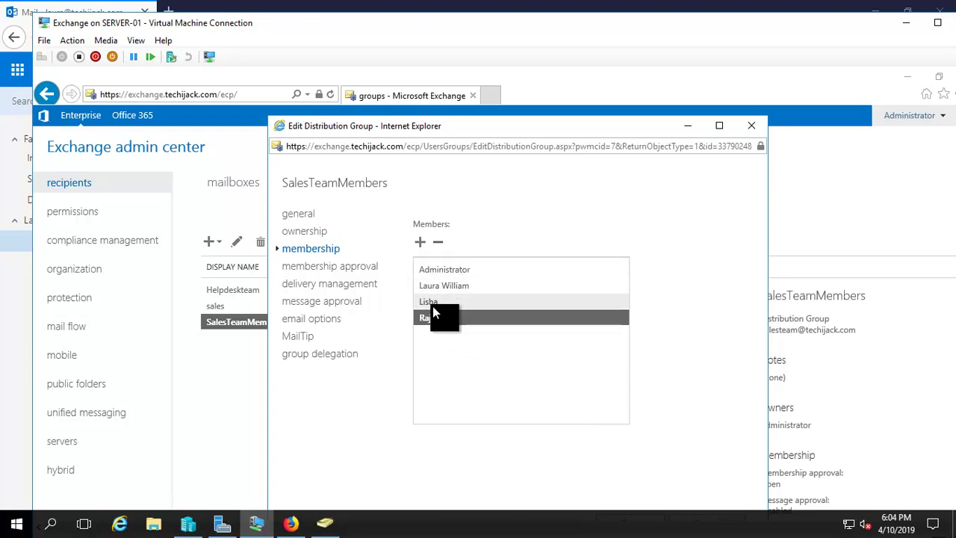
# Save the group with its four members and return to Outlook on the web.
pyautogui.moveTo(502, 125); pyautogui.dragTo(476, 44)
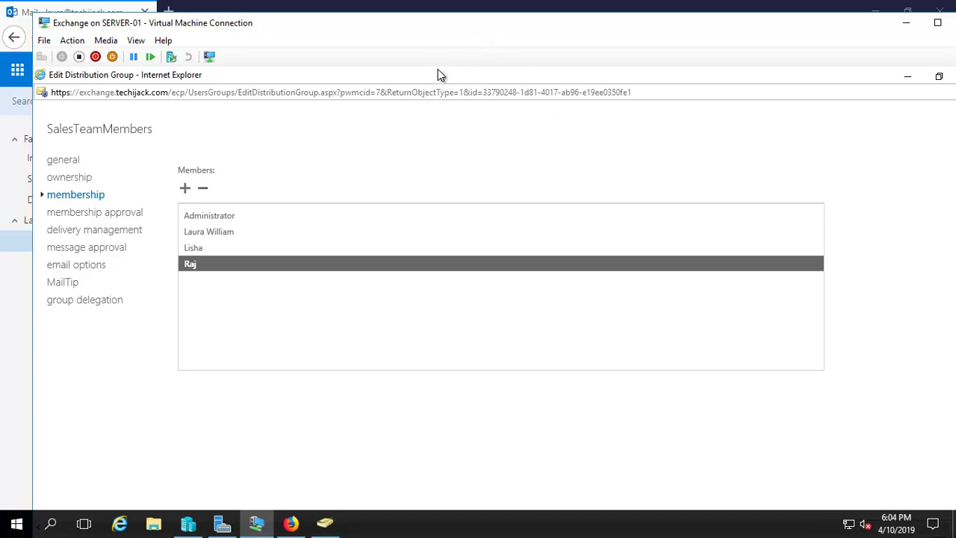
pyautogui.doubleClick(441, 33)
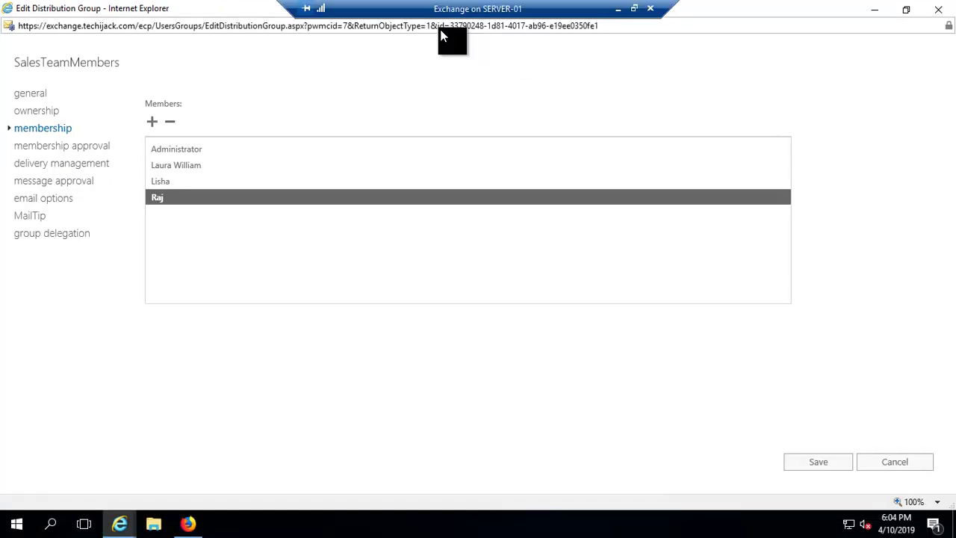
pyautogui.click(827, 467)
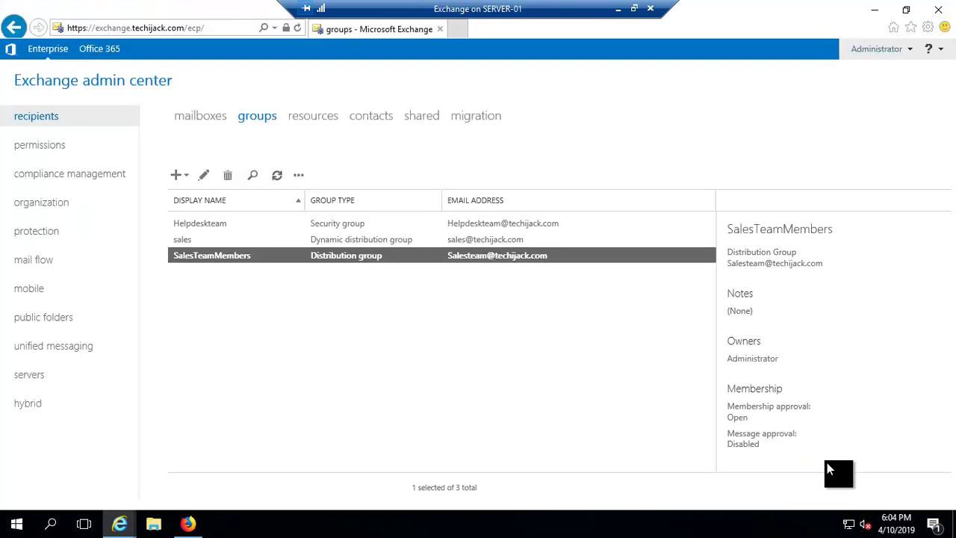
pyautogui.click(907, 10)
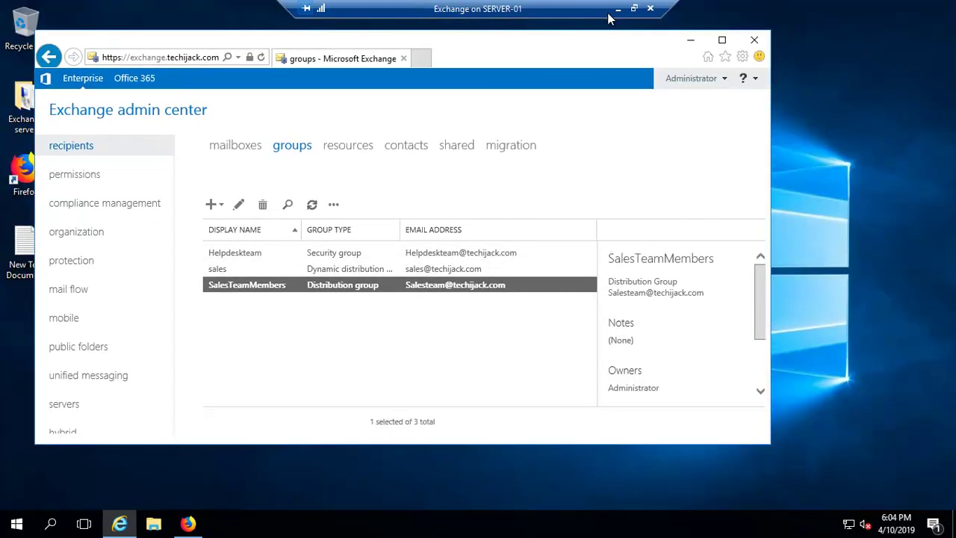
pyautogui.click(633, 8)
pyautogui.click(291, 523)
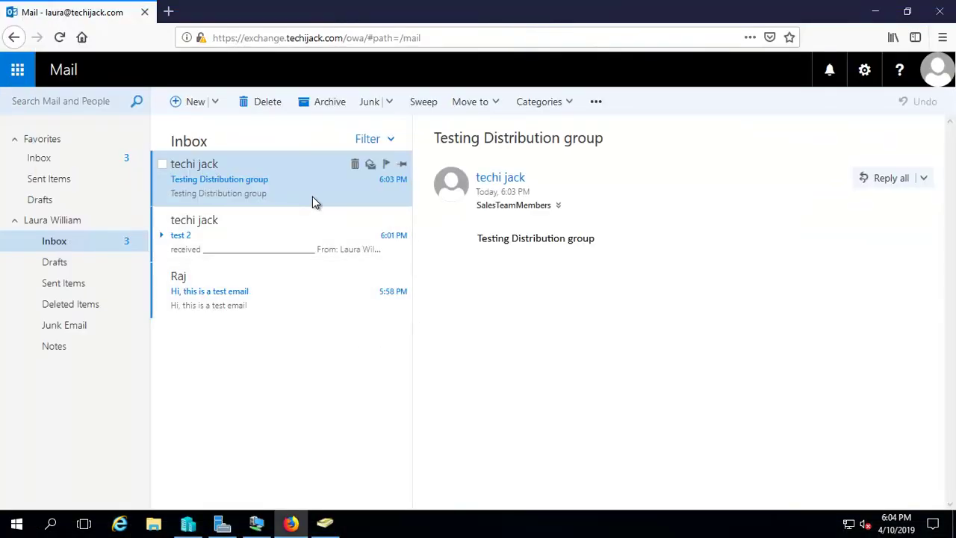
# Sign out and sign in to the admin user's mailbox, saving the login in the browser.
pyautogui.click(939, 84)
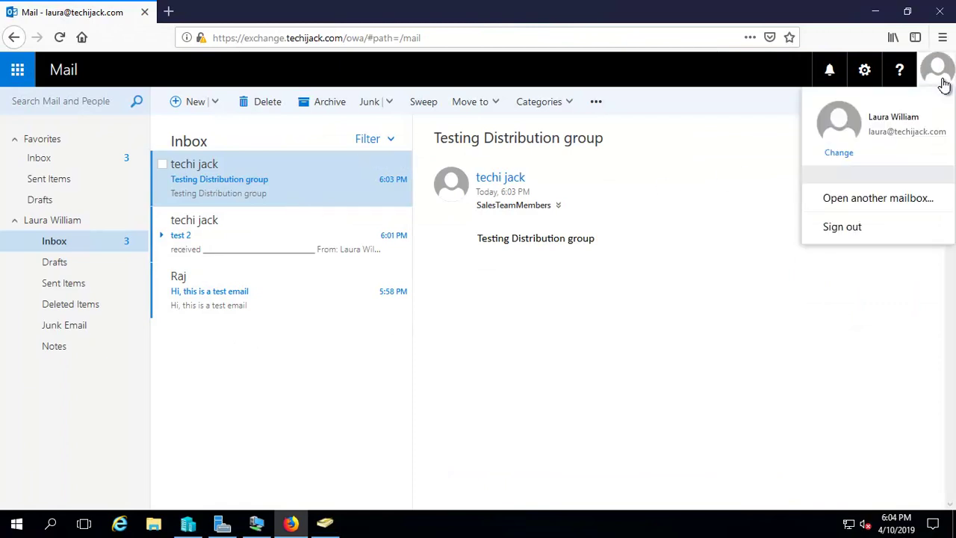
pyautogui.click(258, 399)
pyautogui.click(936, 73)
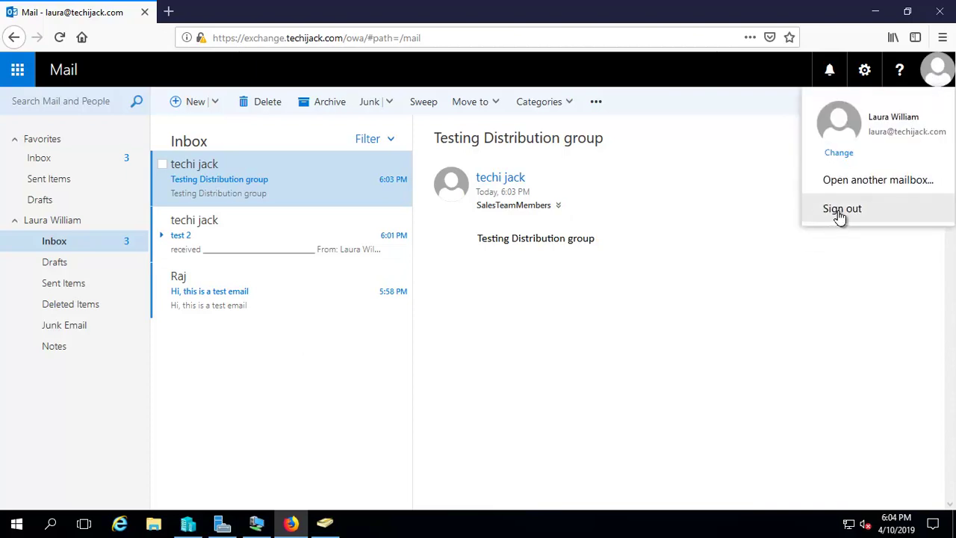
pyautogui.click(841, 212)
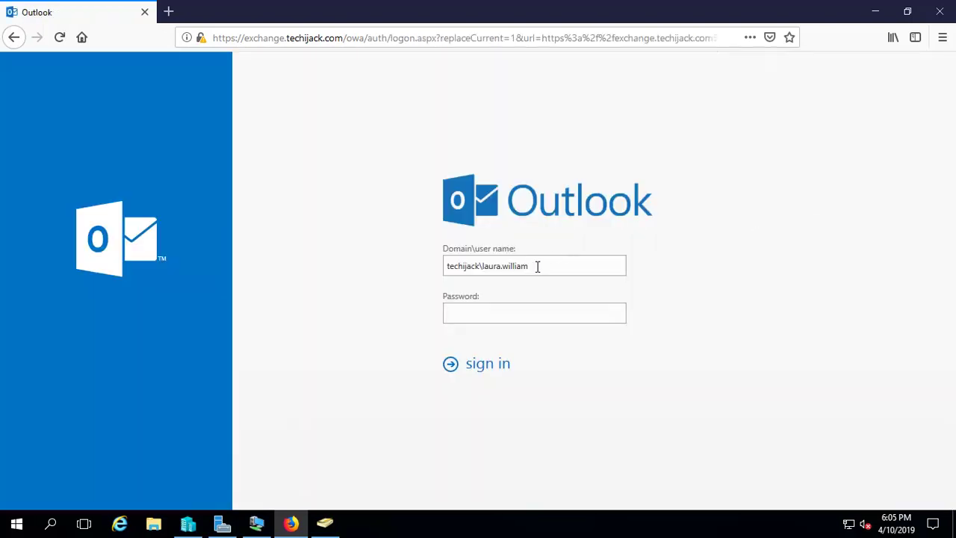
pyautogui.moveTo(531, 266); pyautogui.dragTo(486, 269)
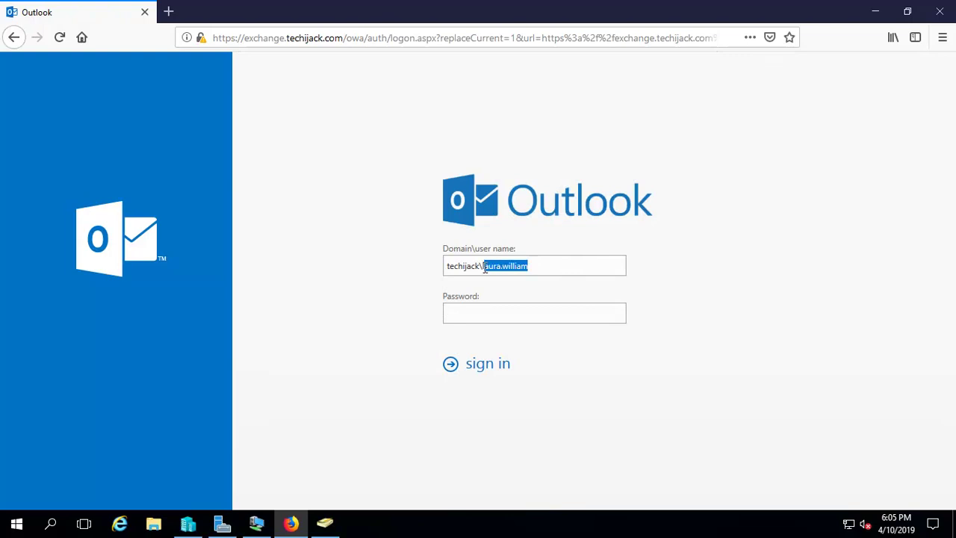
pyautogui.write('techijack\\t')
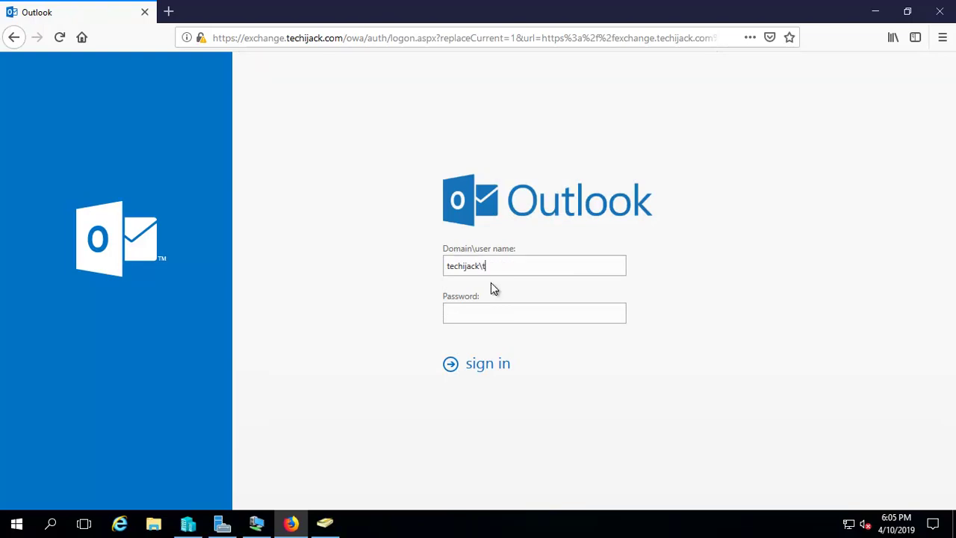
pyautogui.write('echi.jakhar')
pyautogui.press('BackSpace')
pyautogui.press('BackSpace')
pyautogui.press('BackSpace')
pyautogui.write('ck********')
pyautogui.press('Return')
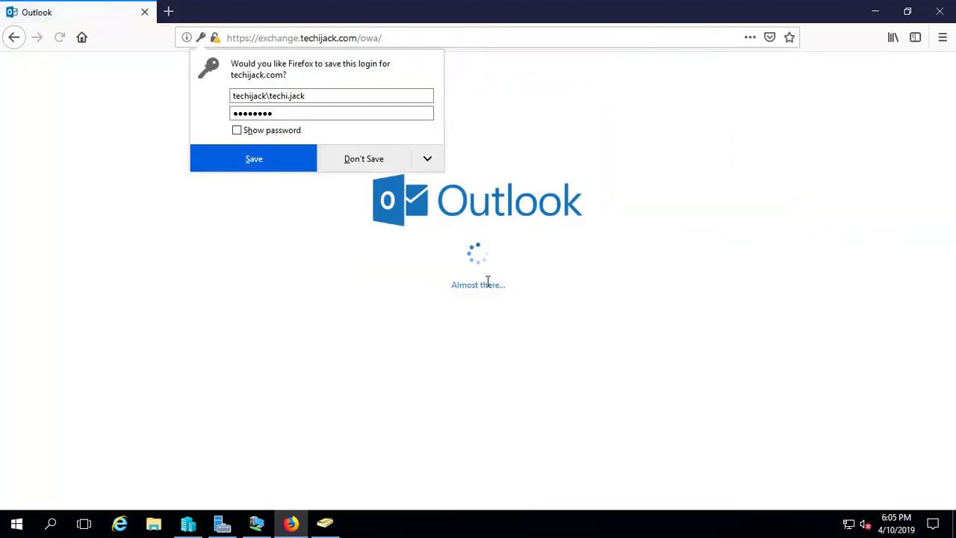
pyautogui.click(248, 157)
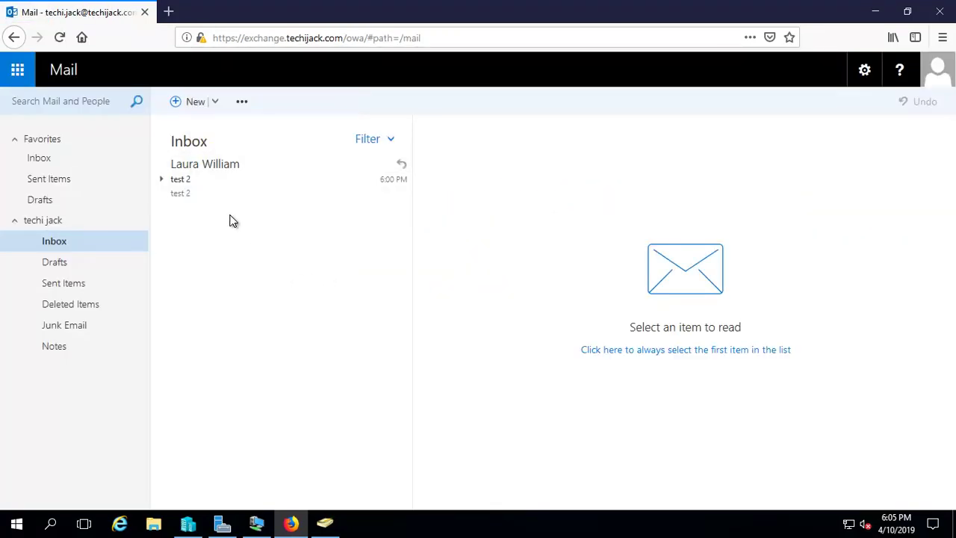
# Start a new email message addressed to SalesTeamMembers.
pyautogui.click(214, 104)
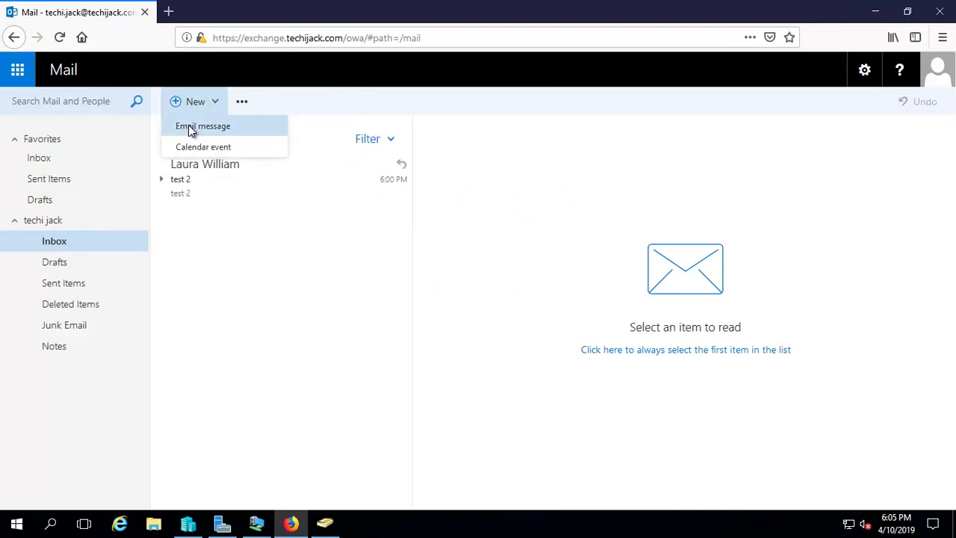
pyautogui.click(189, 125)
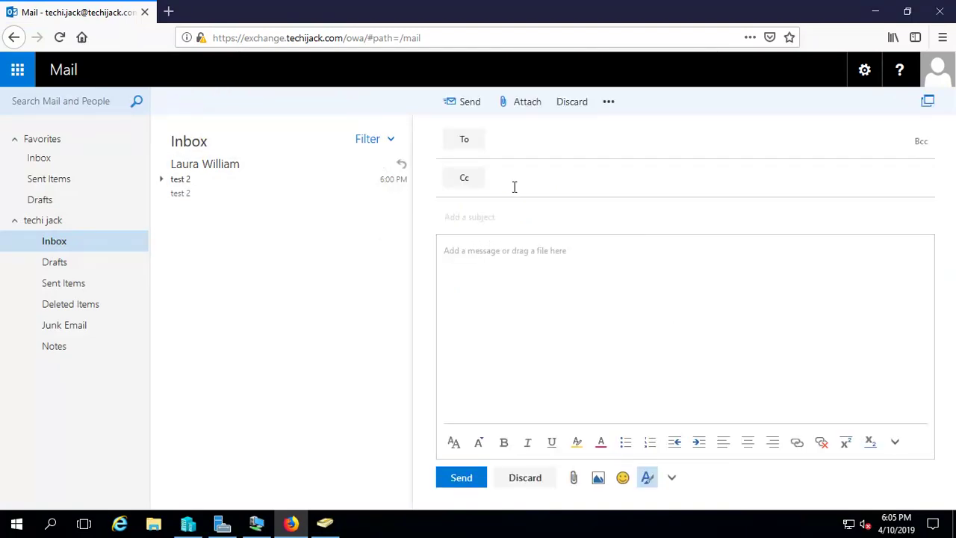
pyautogui.write('sale')
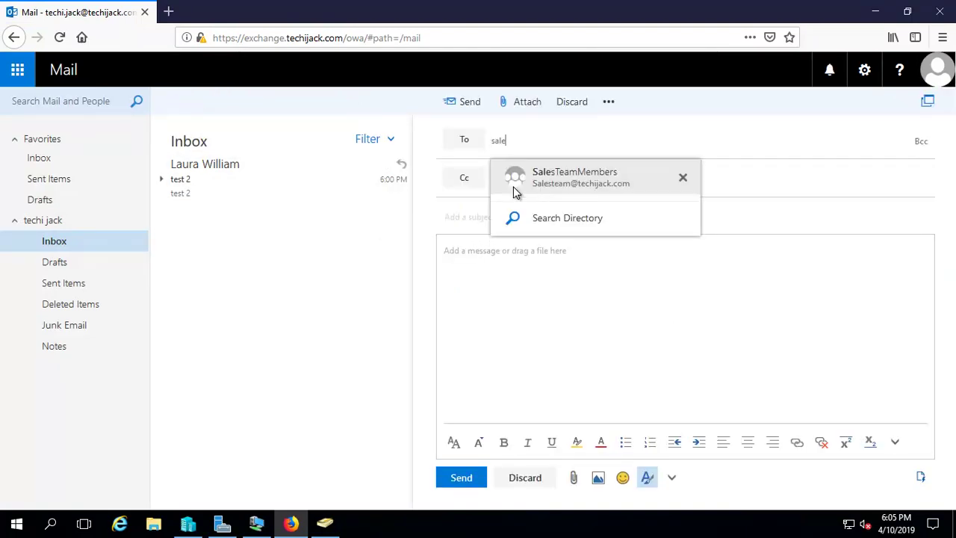
pyautogui.click(557, 185)
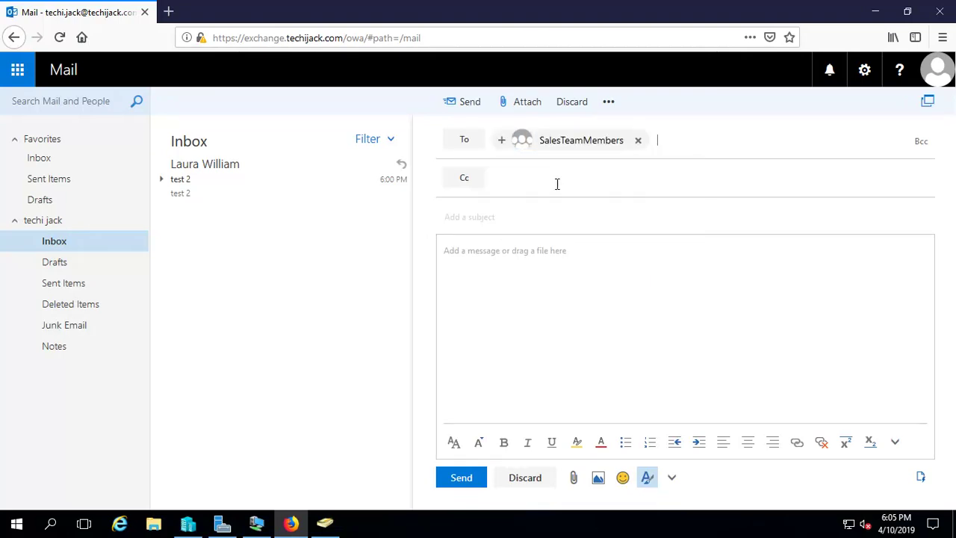
# Use 'test2 for distribution group' as both subject and body, and send it.
pyautogui.click(499, 224)
pyautogui.write('test2 for distribution ')
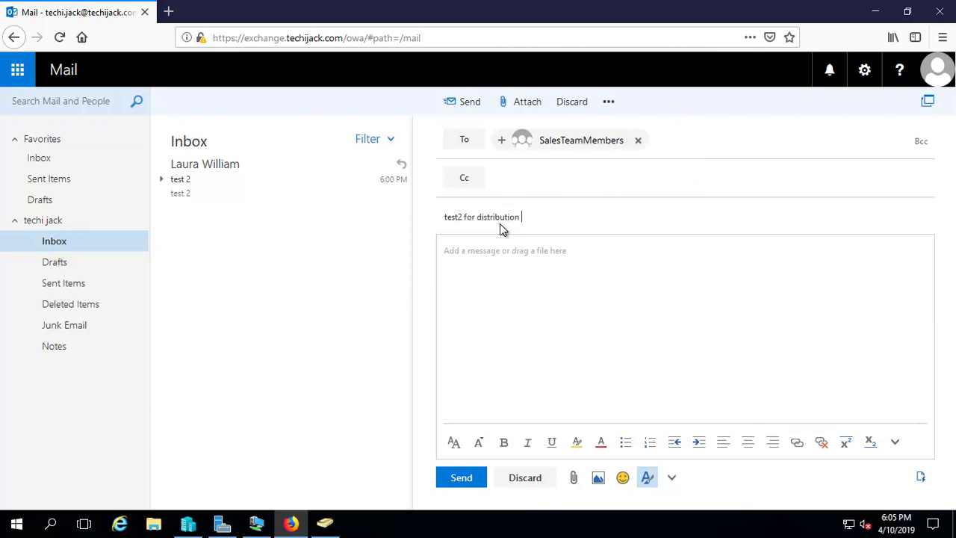
pyautogui.write('group')
pyautogui.hotkey('ctrl', 'a')
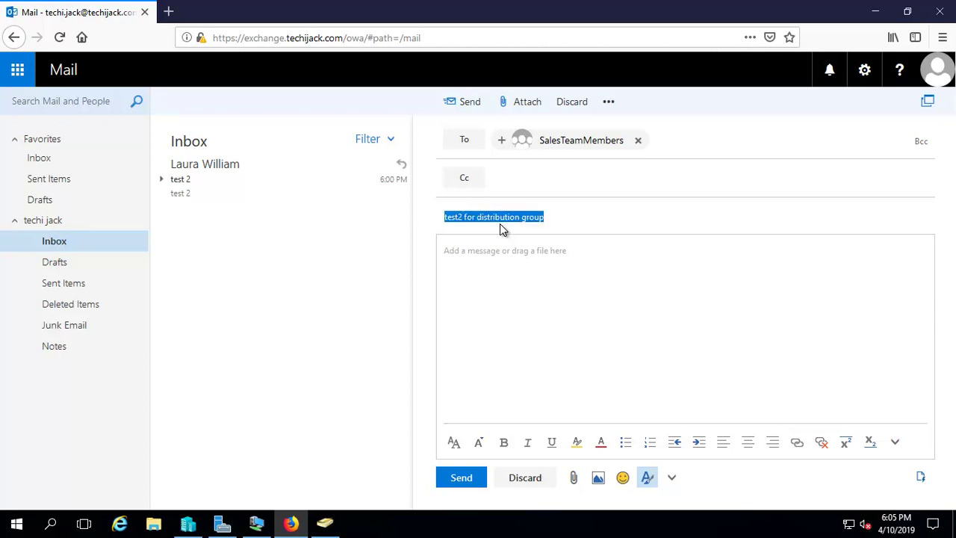
pyautogui.hotkey('ctrl', 'c')
pyautogui.press('Tab')
pyautogui.hotkey('ctrl', 'v')
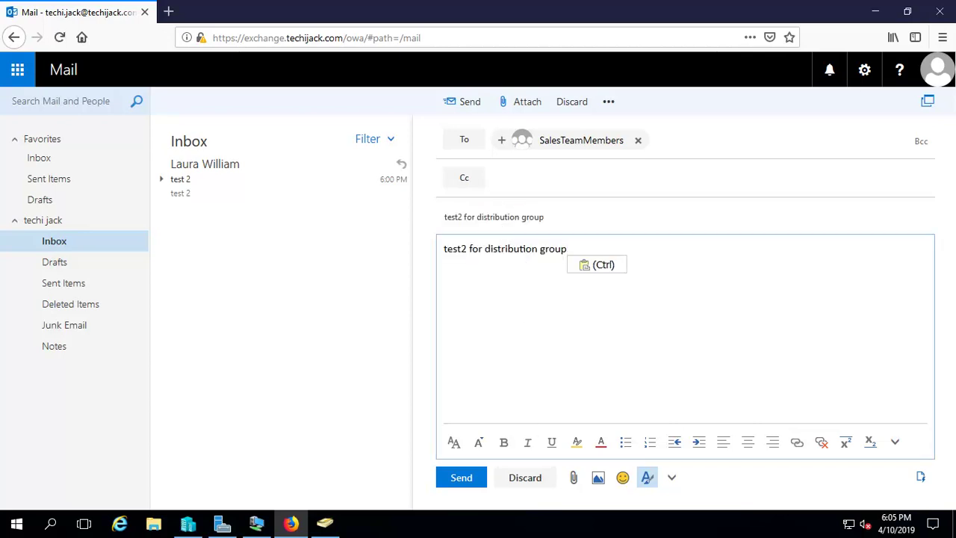
pyautogui.click(462, 481)
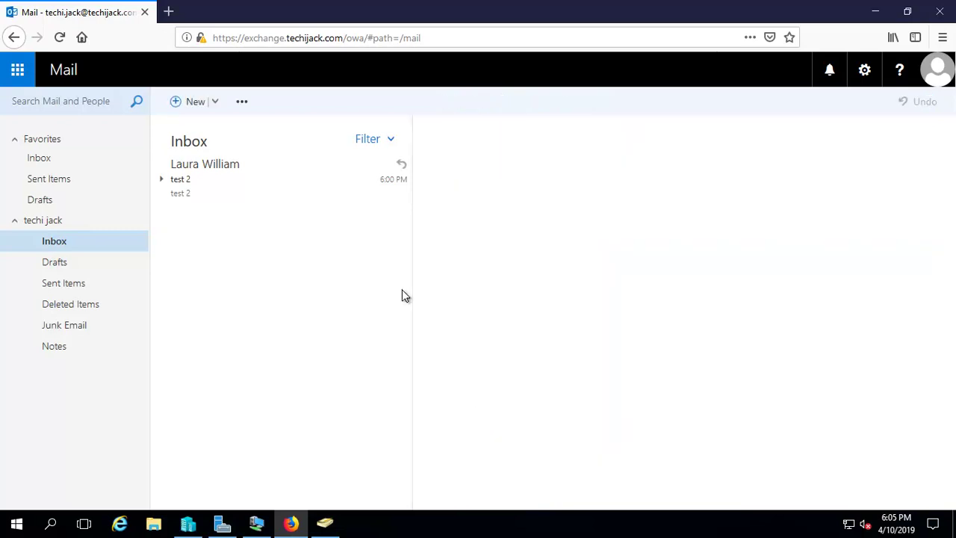
# Sign out and sign in with a group member's account, saving the login.
pyautogui.click(933, 75)
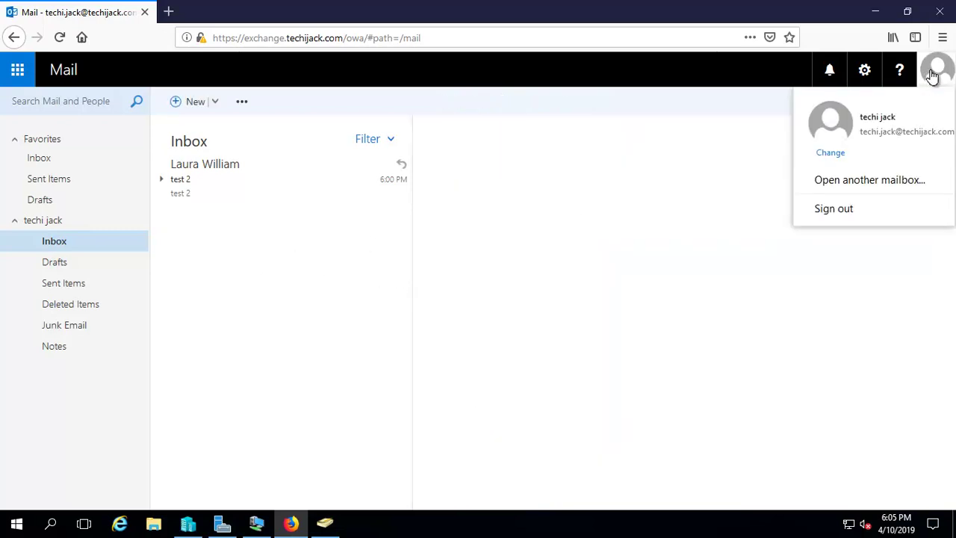
pyautogui.click(831, 215)
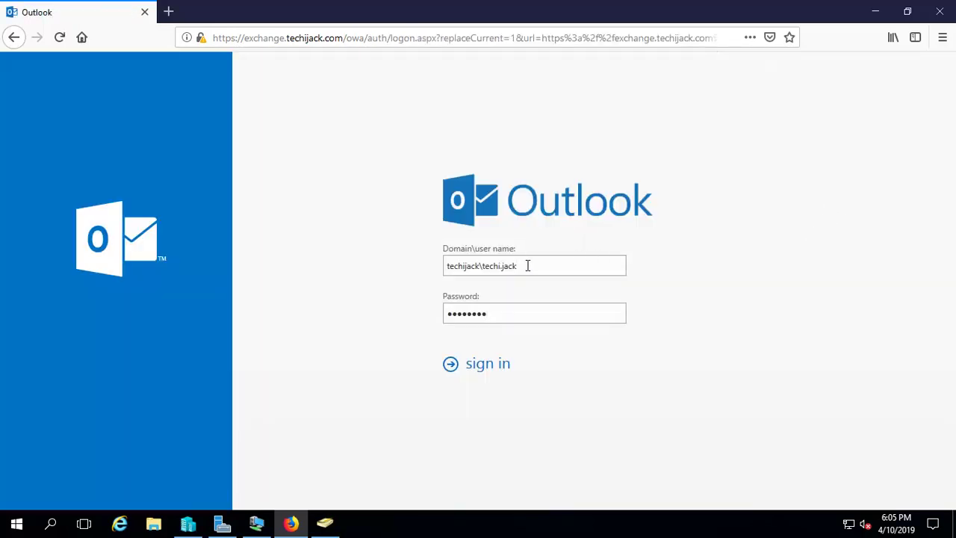
pyautogui.moveTo(527, 265); pyautogui.dragTo(483, 269)
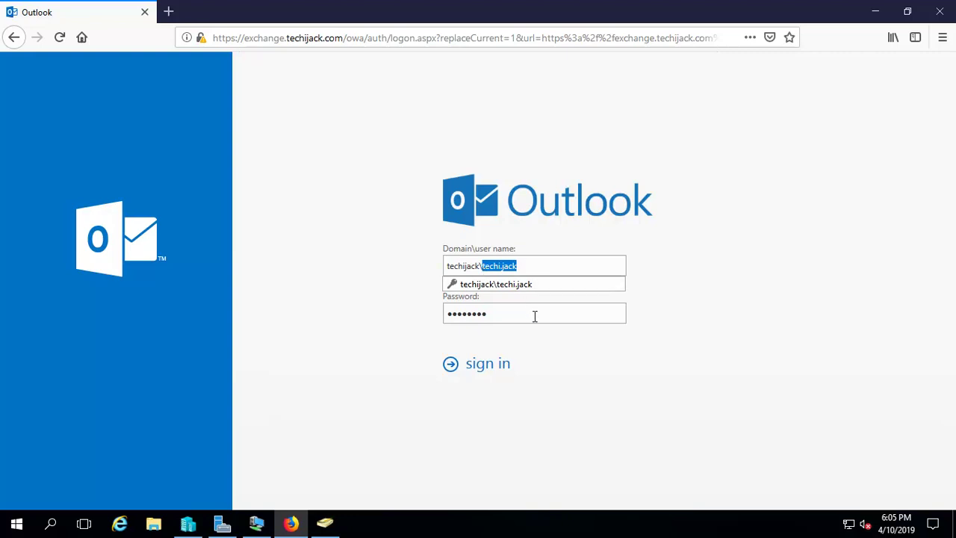
pyautogui.write('lis')
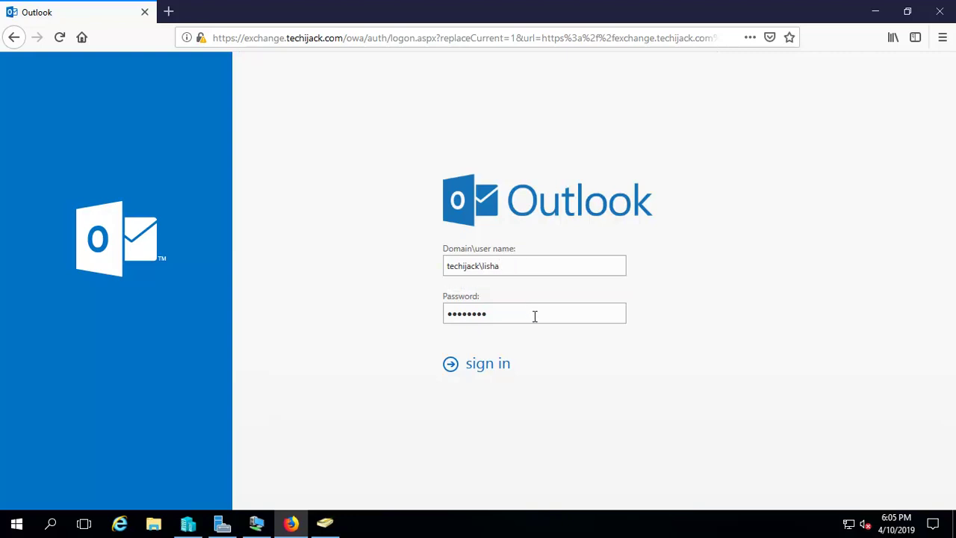
pyautogui.press('Tab')
pyautogui.write('•••')
pyautogui.press('Return')
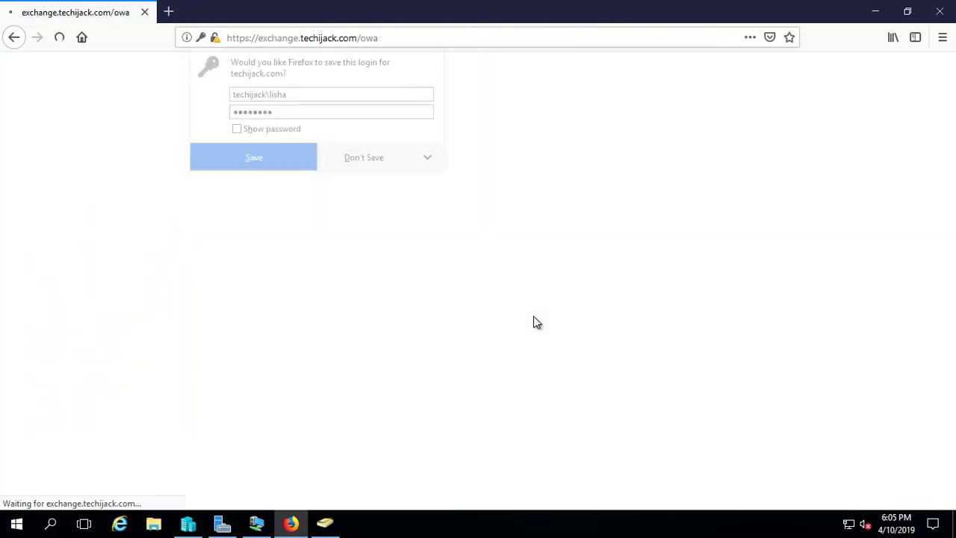
pyautogui.click(286, 159)
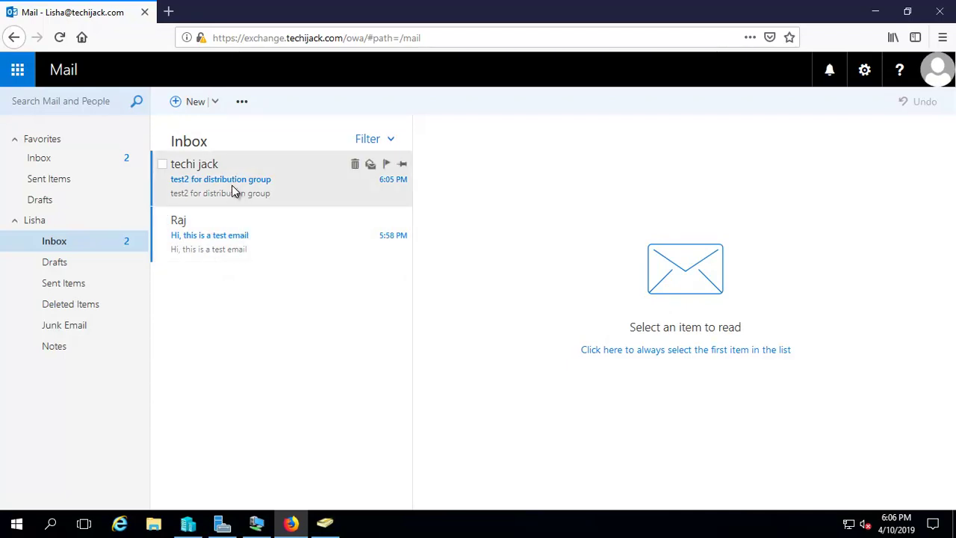
# Open the received test2 email, then edit SalesTeamMembers in the admin center.
pyautogui.click(231, 187)
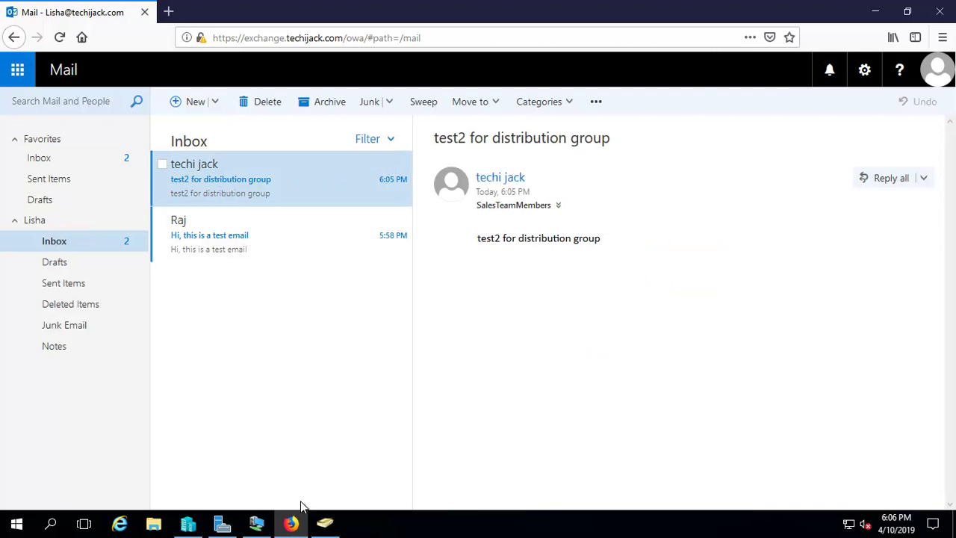
pyautogui.click(256, 523)
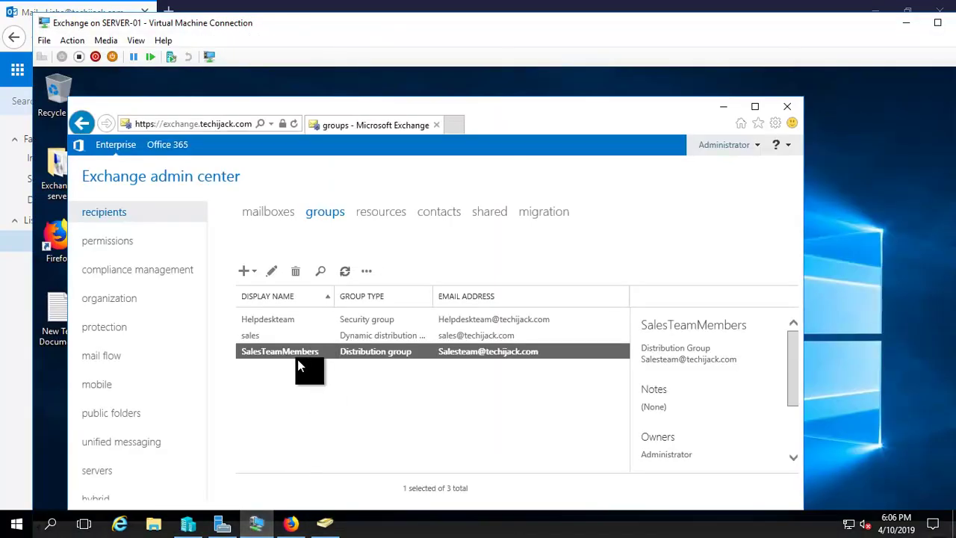
pyautogui.click(272, 274)
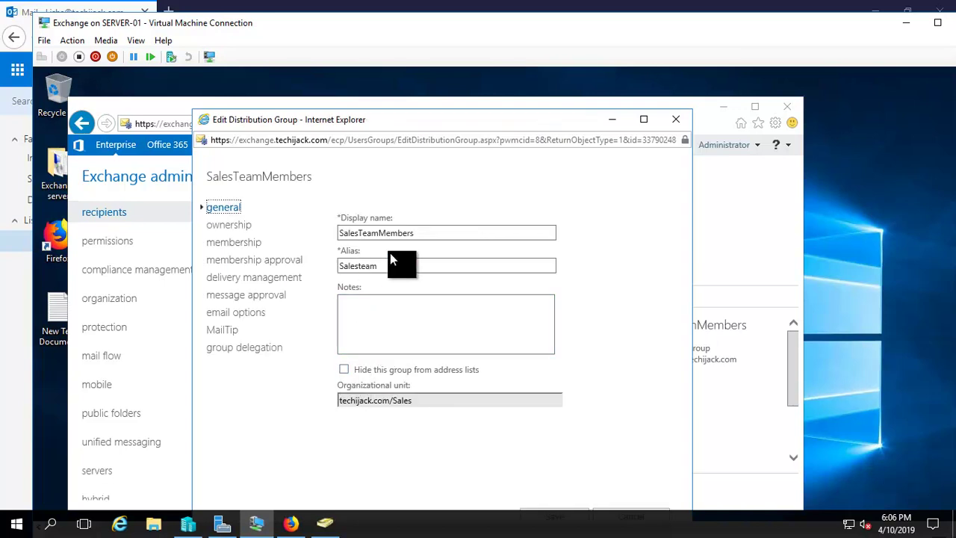
# Inspect the SalesTeamMembers group's display name on its general settings page.
pyautogui.click(395, 236)
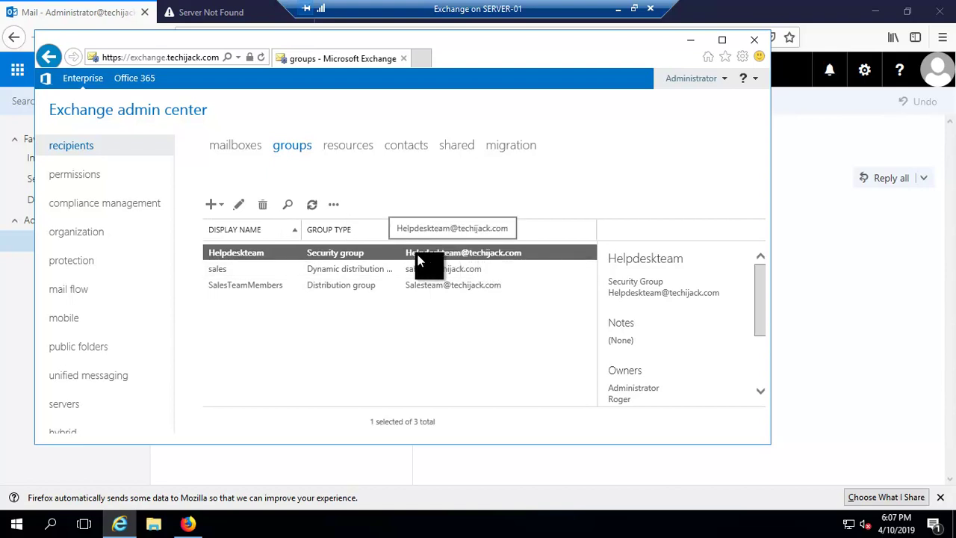
pyautogui.click(241, 207)
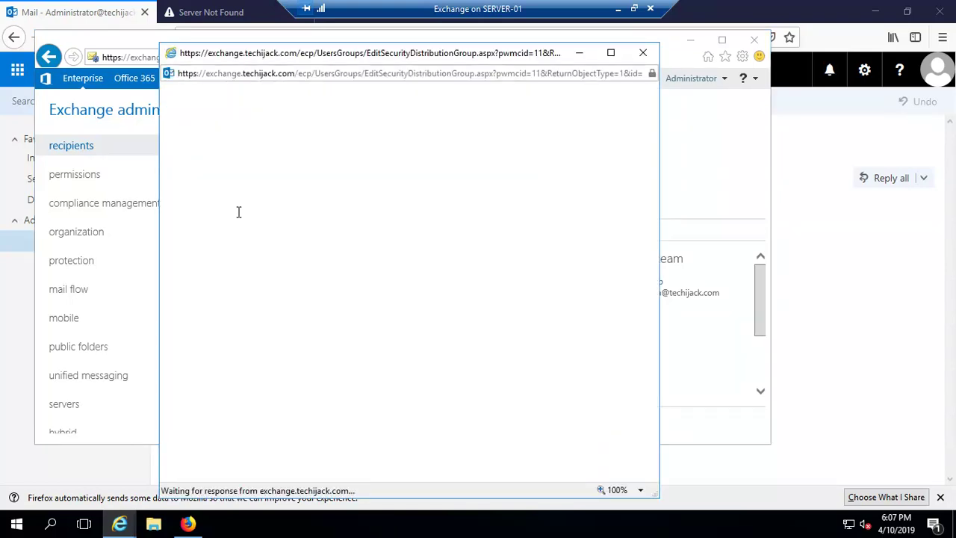
pyautogui.click(210, 178)
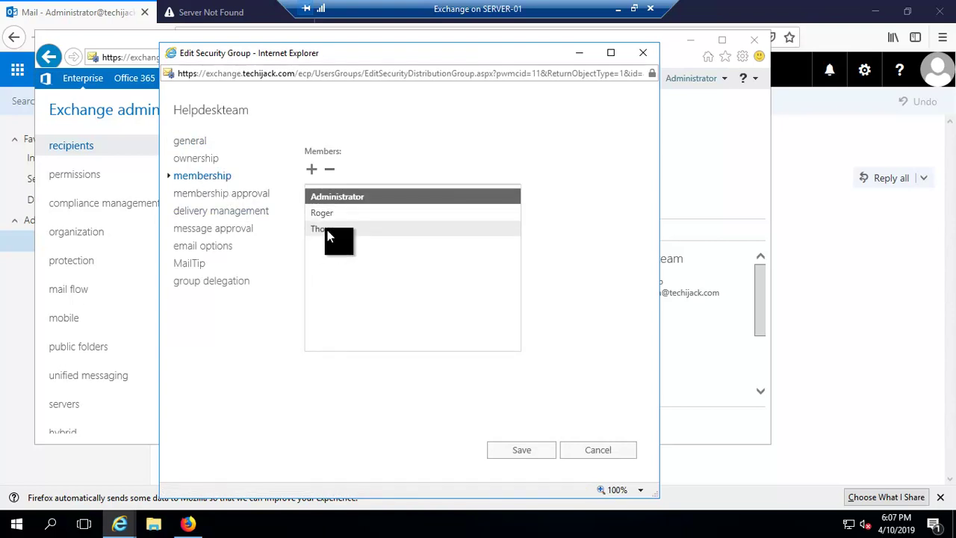
pyautogui.click(594, 452)
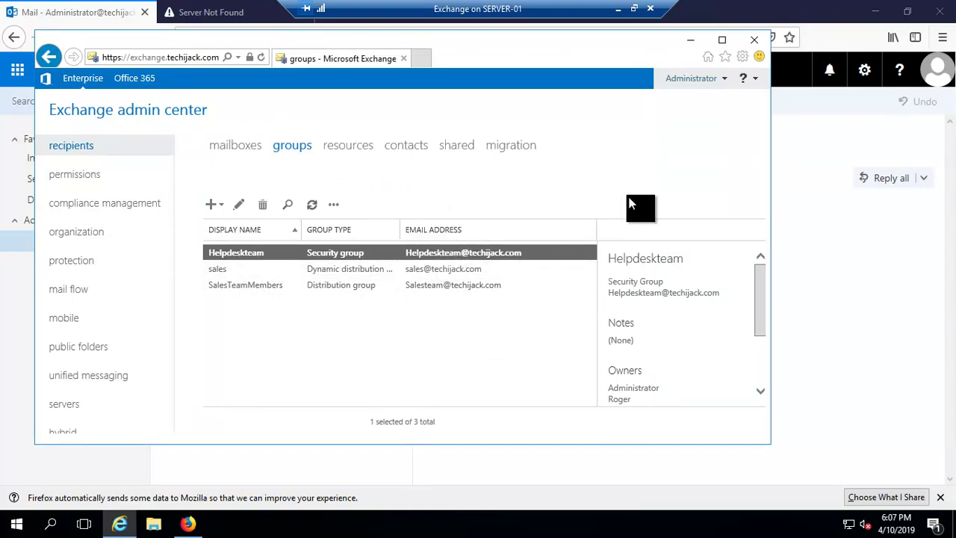
# Leave the Exchange admin window for the member's Outlook mailbox and start a new email.
pyautogui.click(695, 49)
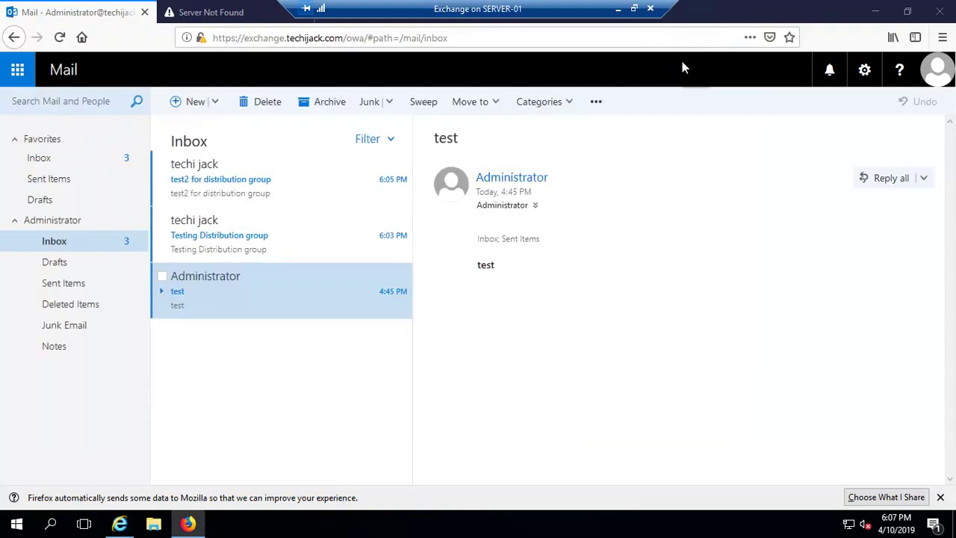
pyautogui.click(940, 71)
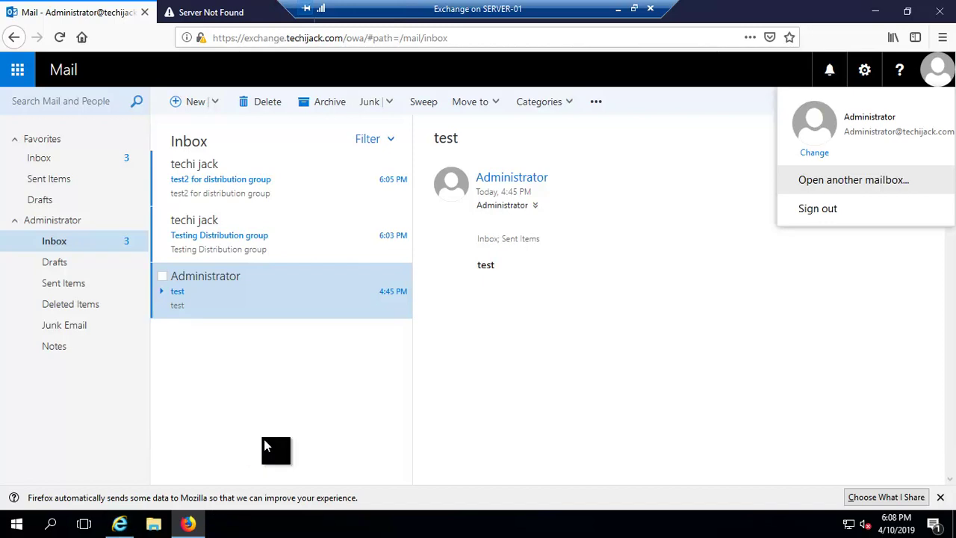
pyautogui.click(635, 8)
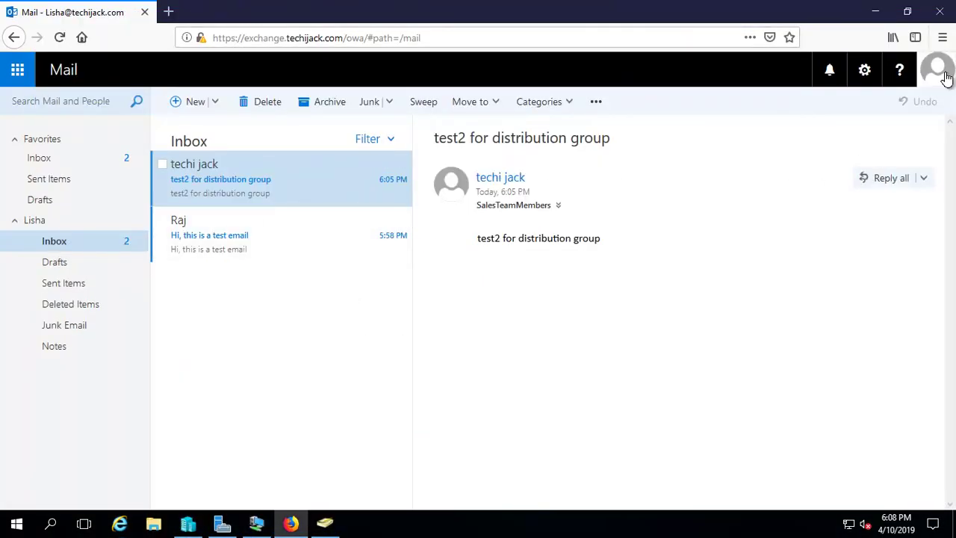
pyautogui.click(942, 75)
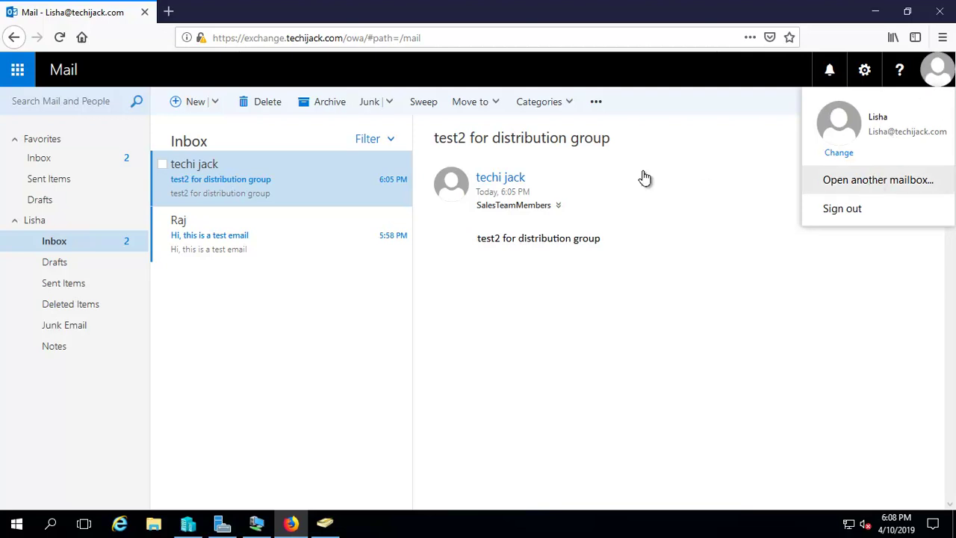
pyautogui.click(214, 102)
# Address a new email to the Helpdeskteam group found through the directory search.
pyautogui.click(204, 129)
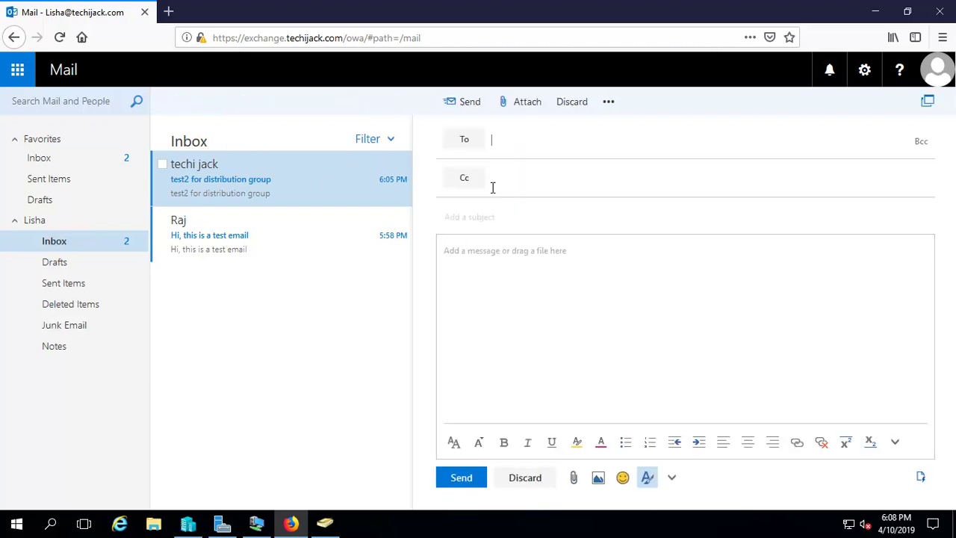
pyautogui.write('helpde')
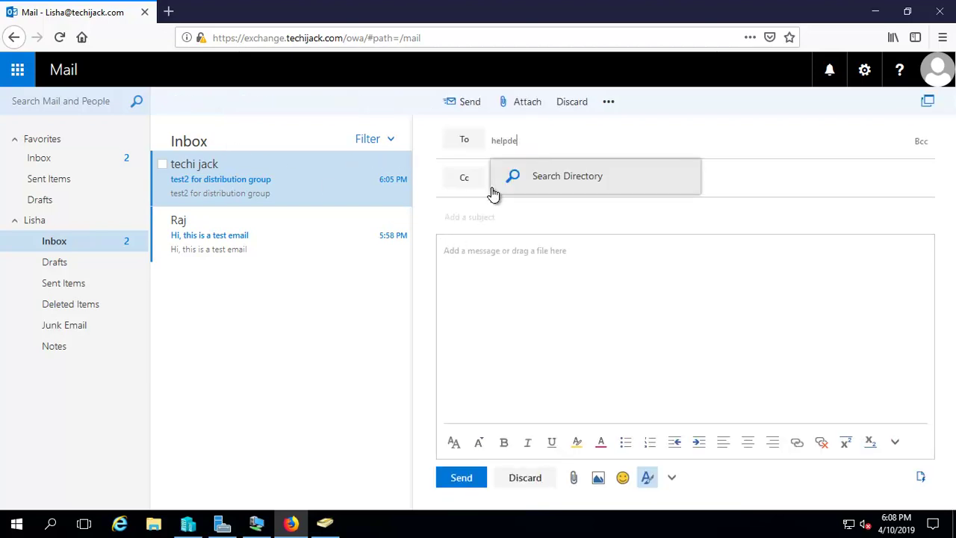
pyautogui.write('skteam')
pyautogui.click(544, 180)
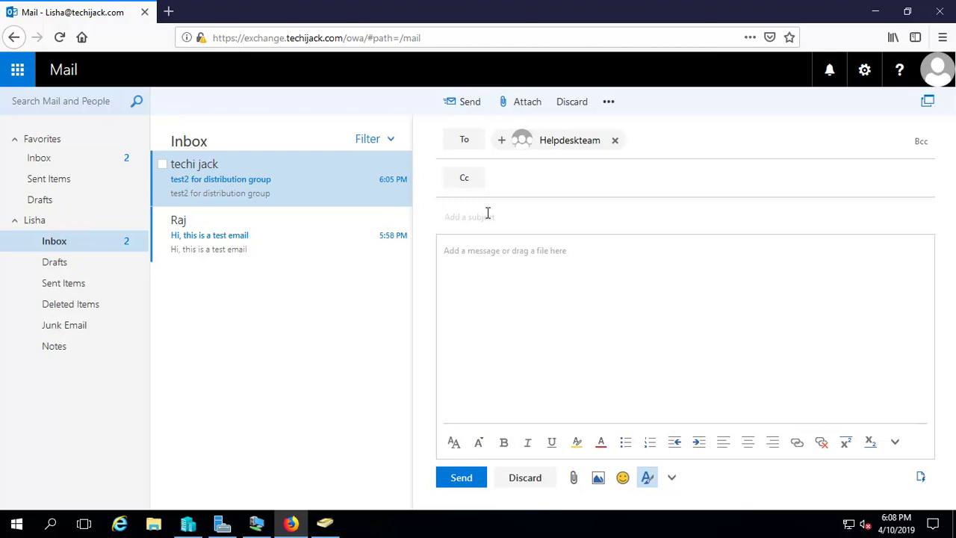
# Send it with subject 'My computer is not working' and body 'Pls arrange someone to quickly fix it.'.
pyautogui.click(488, 214)
pyautogui.write('My computer is not working')
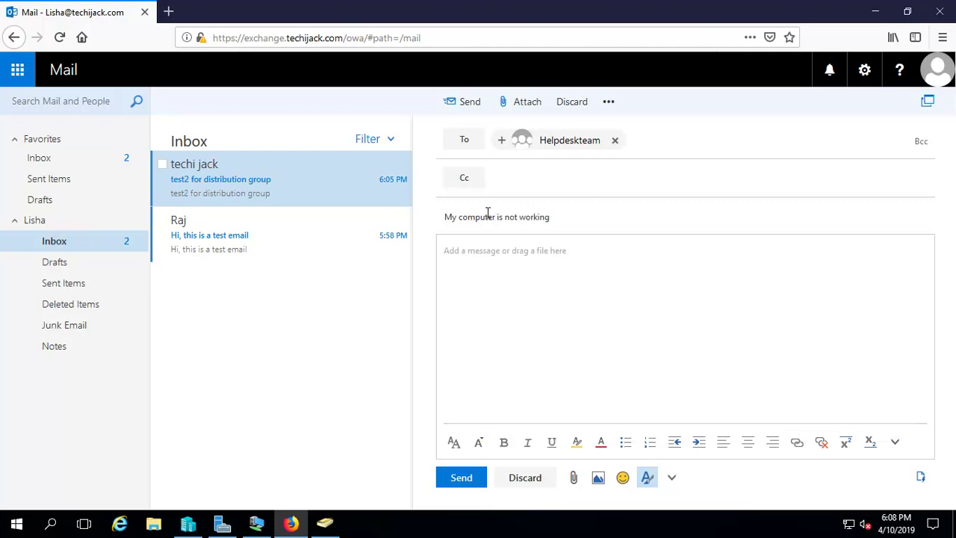
pyautogui.press('Tab')
pyautogui.write('Pls arran')
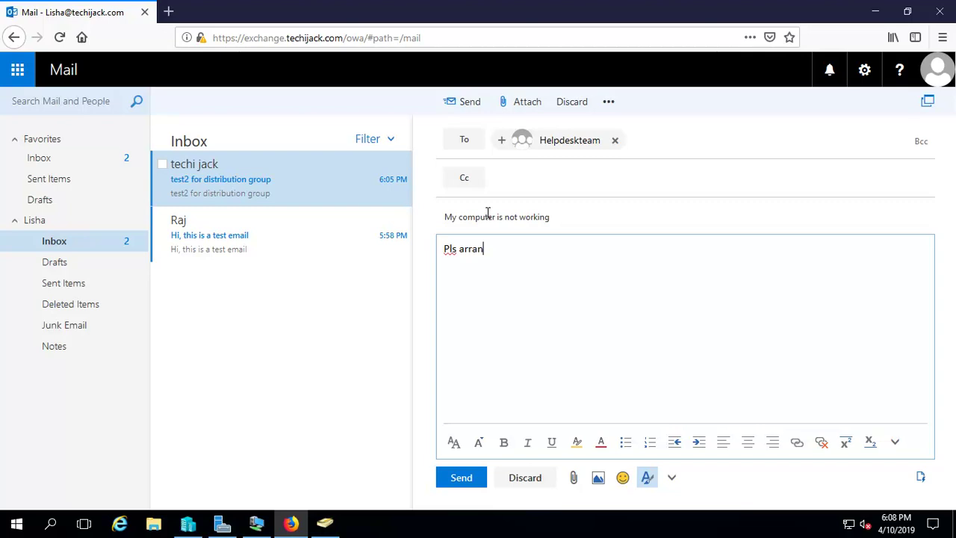
pyautogui.write('ge someone to quick')
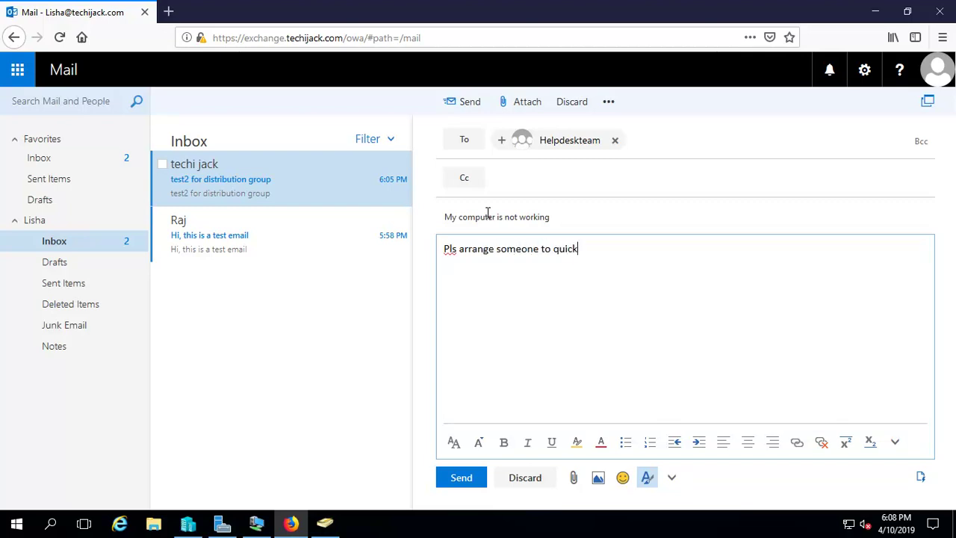
pyautogui.write('ly fix it.')
pyautogui.press('Return')
pyautogui.press('Return')
pyautogui.write('Thak')
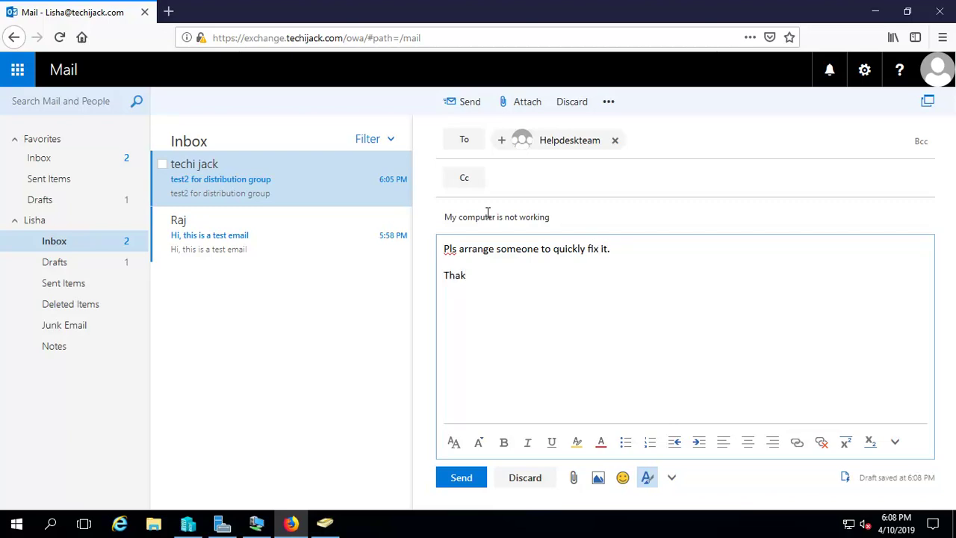
pyautogui.press('BackSpace')
pyautogui.write('nks')
pyautogui.click(459, 478)
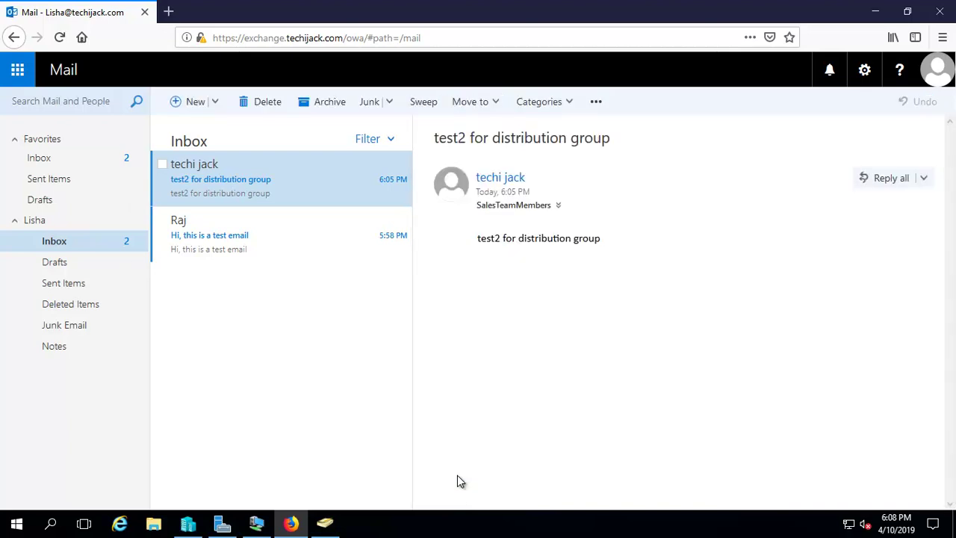
# Sign out of the sender's Outlook on the web mailbox.
pyautogui.click(51, 246)
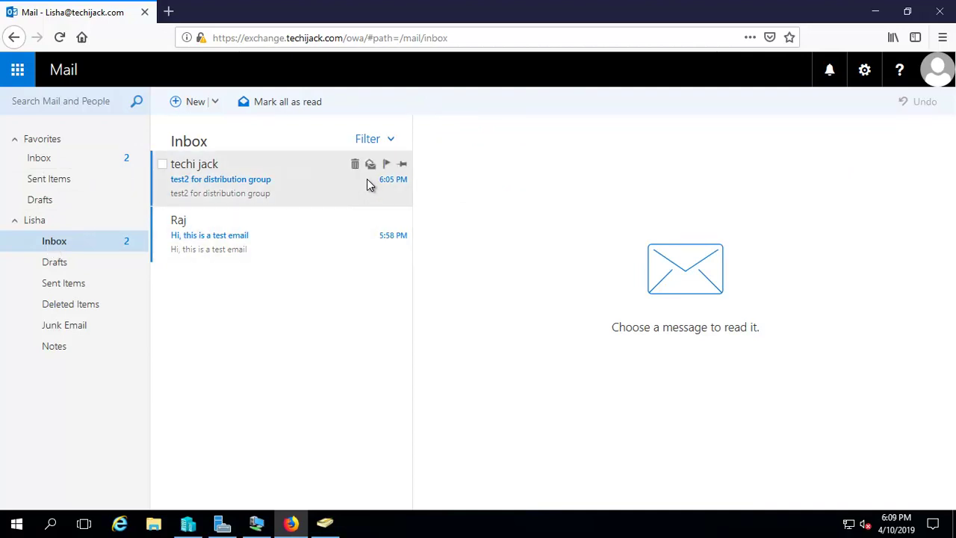
pyautogui.click(939, 74)
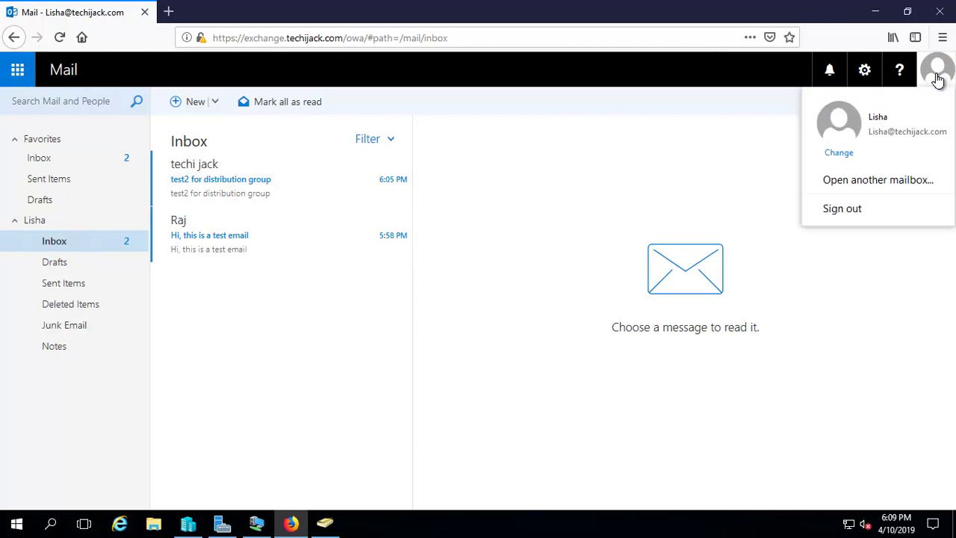
pyautogui.click(849, 211)
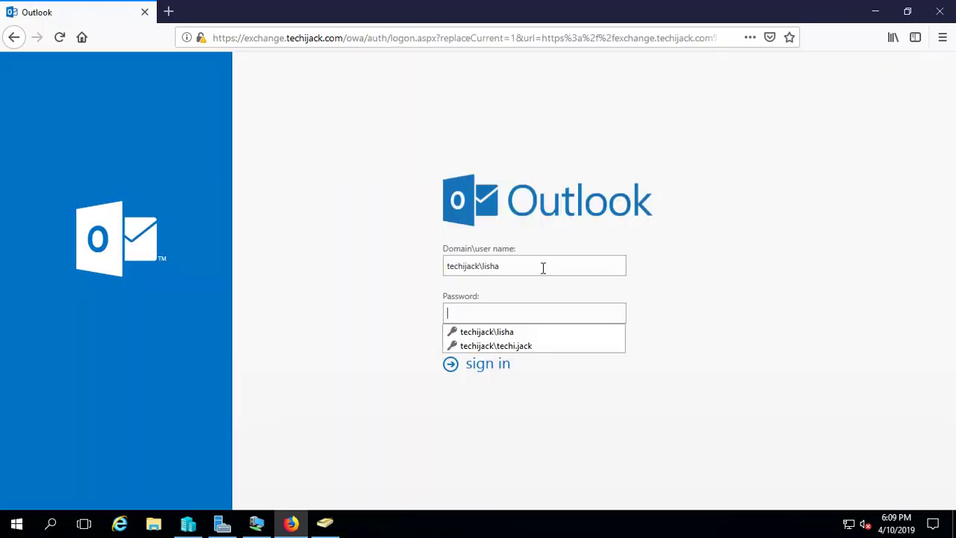
# Sign in with the Helpdeskteam member's username and password.
pyautogui.click(543, 267)
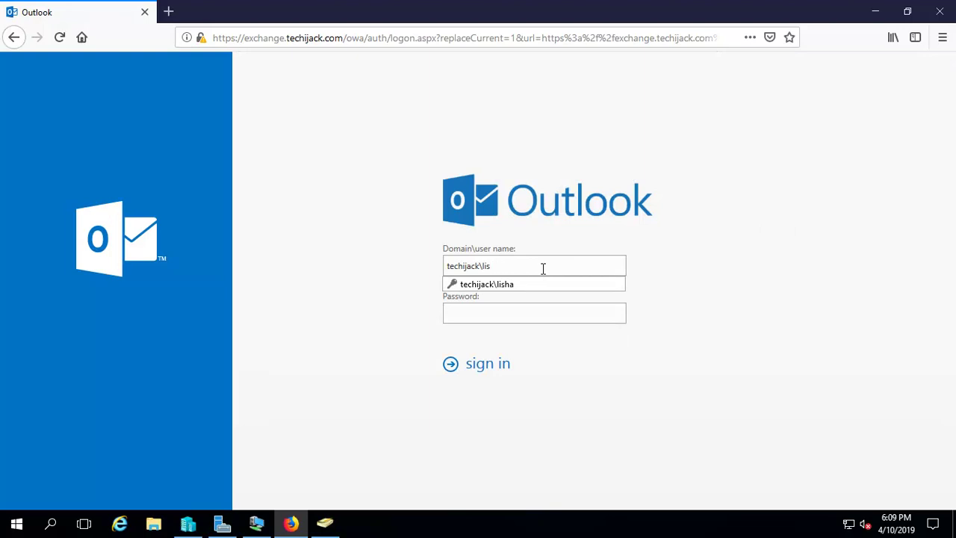
pyautogui.press('BackSpace')
pyautogui.press('BackSpace')
pyautogui.press('BackSpace')
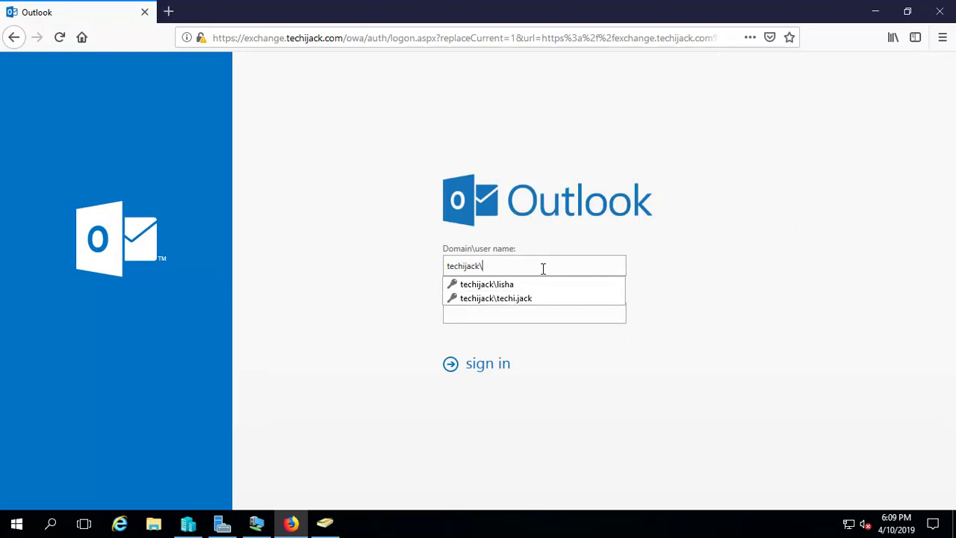
pyautogui.write('roger')
pyautogui.press('Tab')
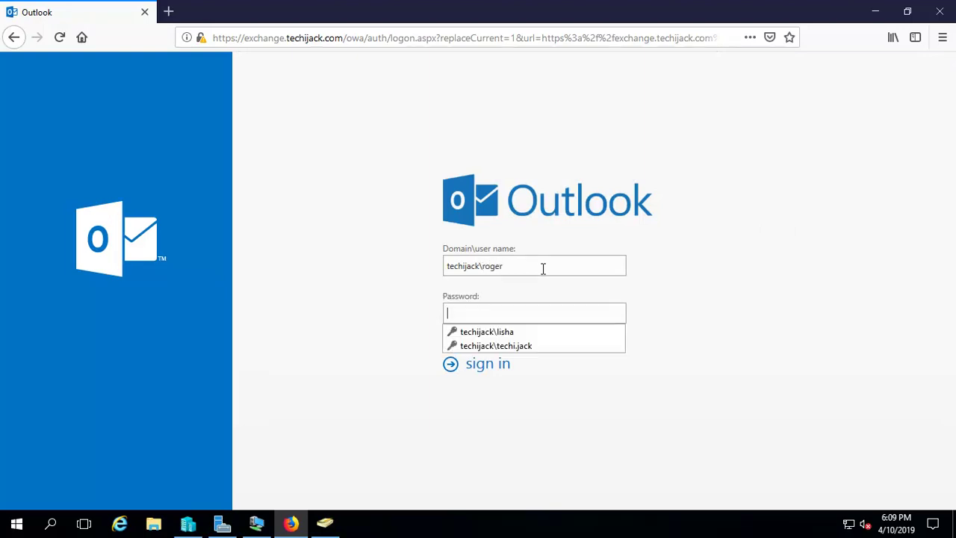
pyautogui.write('p•••••')
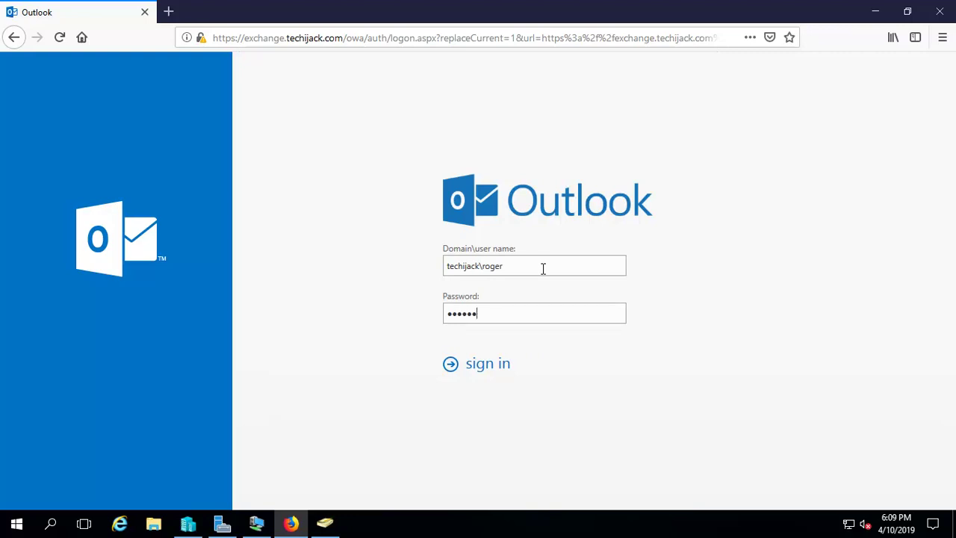
pyautogui.write('••')
pyautogui.press('Return')
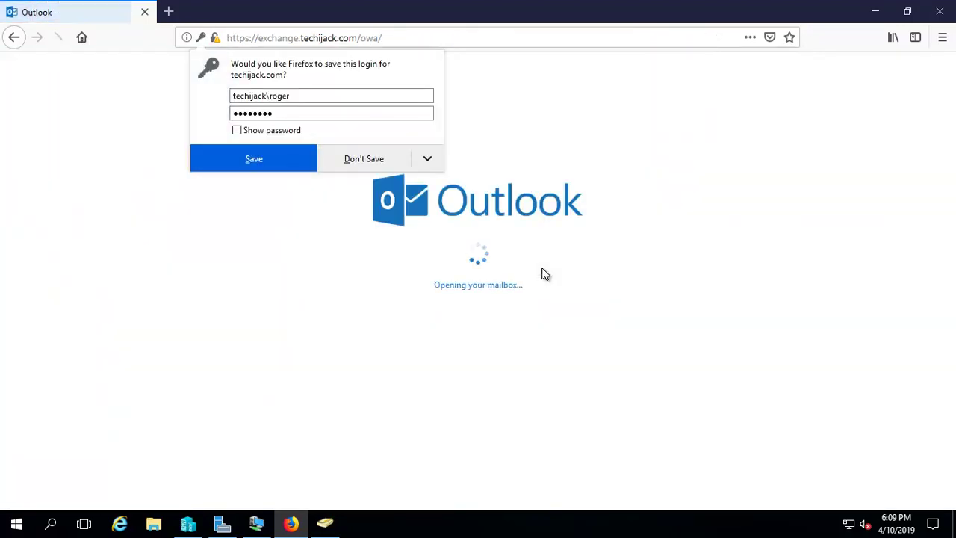
# Let Firefox save the login and set the time zone to (UTC+05:30) Chennai, Kolkata, Mumbai, New Delhi.
pyautogui.click(288, 163)
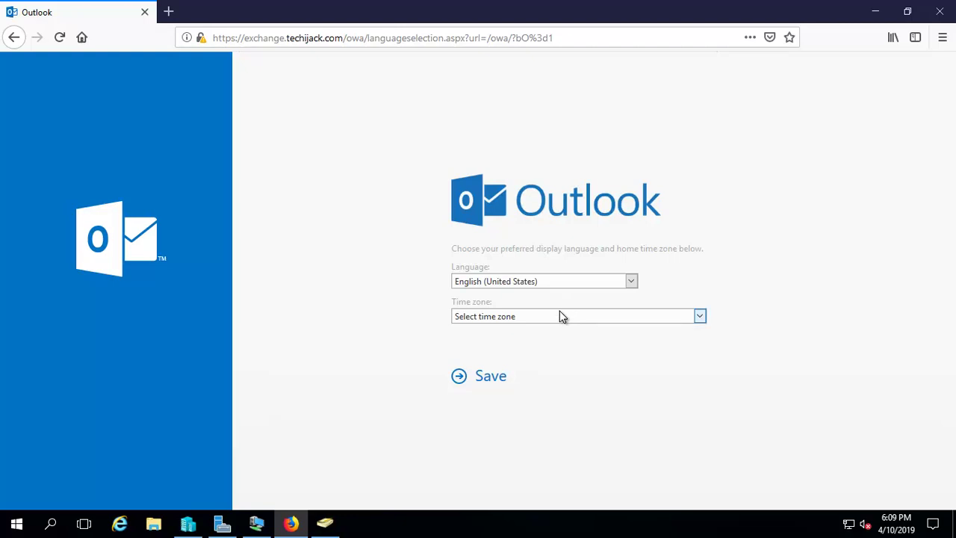
pyautogui.click(561, 316)
pyautogui.scroll(-4, 598, 256)
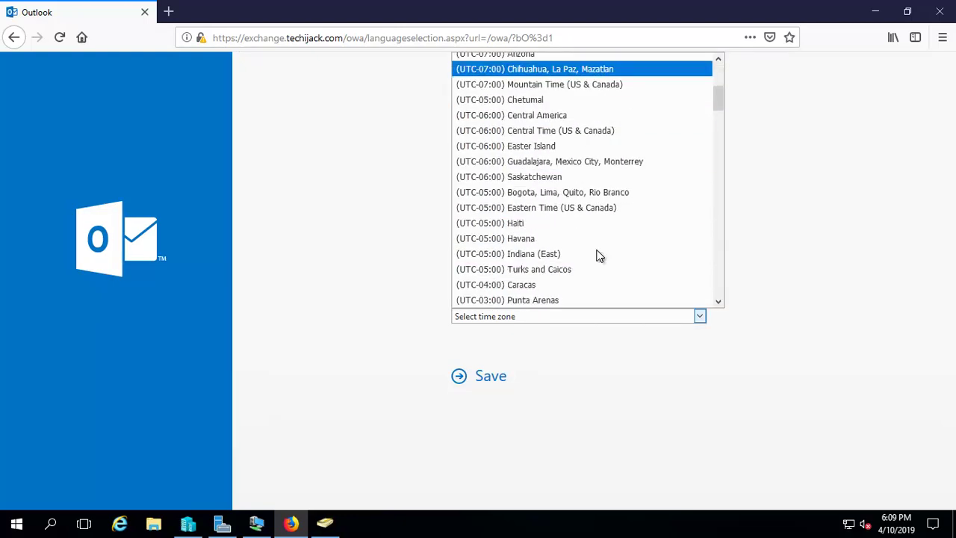
pyautogui.scroll(-6, 597, 256)
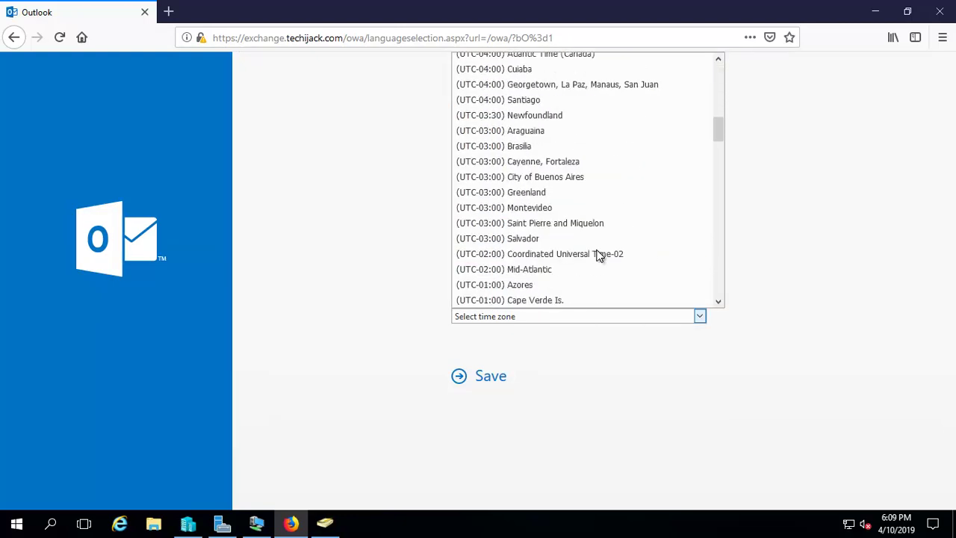
pyautogui.scroll(-3, 597, 256)
pyautogui.scroll(-7, 597, 256)
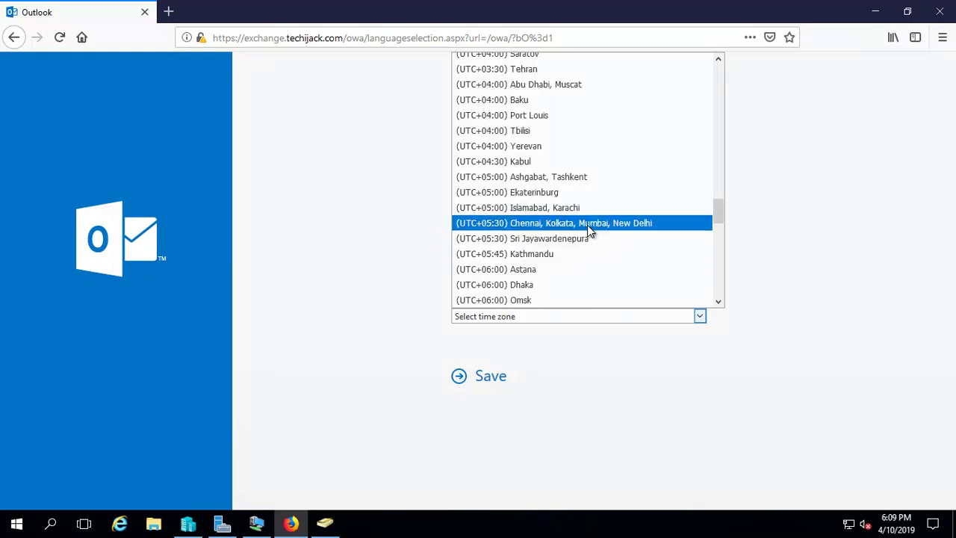
pyautogui.click(587, 225)
pyautogui.click(469, 380)
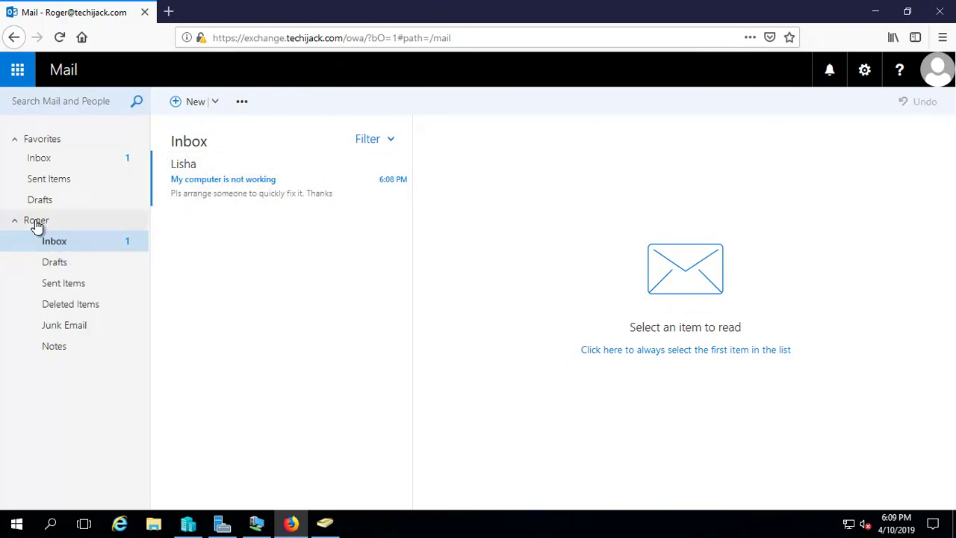
# Open the 'My computer is not working' email received via Helpdeskteam and read its request.
pyautogui.click(219, 193)
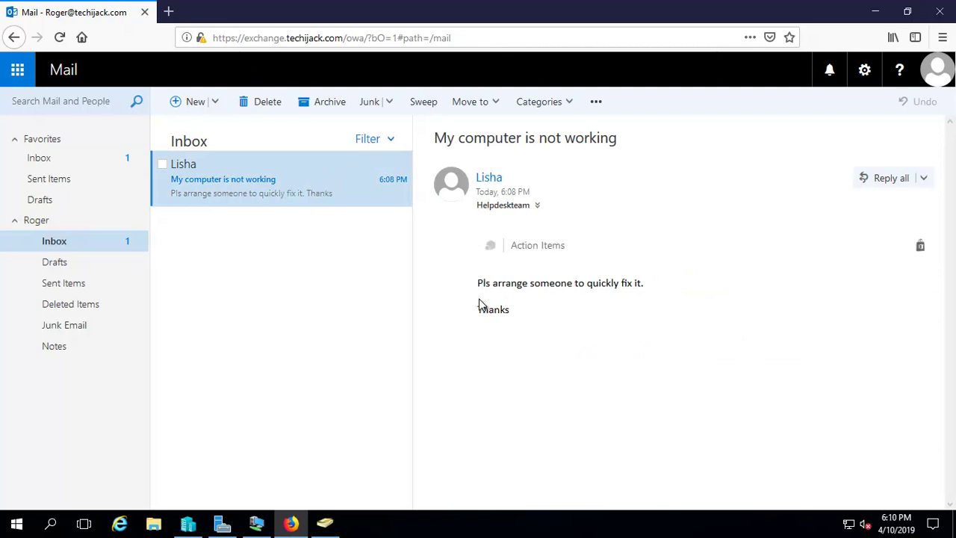
pyautogui.moveTo(483, 285); pyautogui.dragTo(620, 283)
pyautogui.click(561, 317)
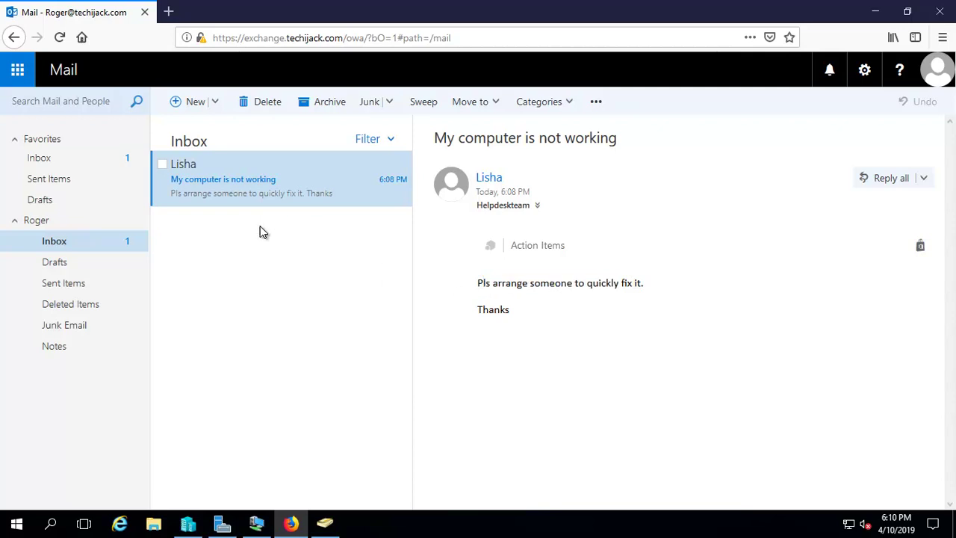